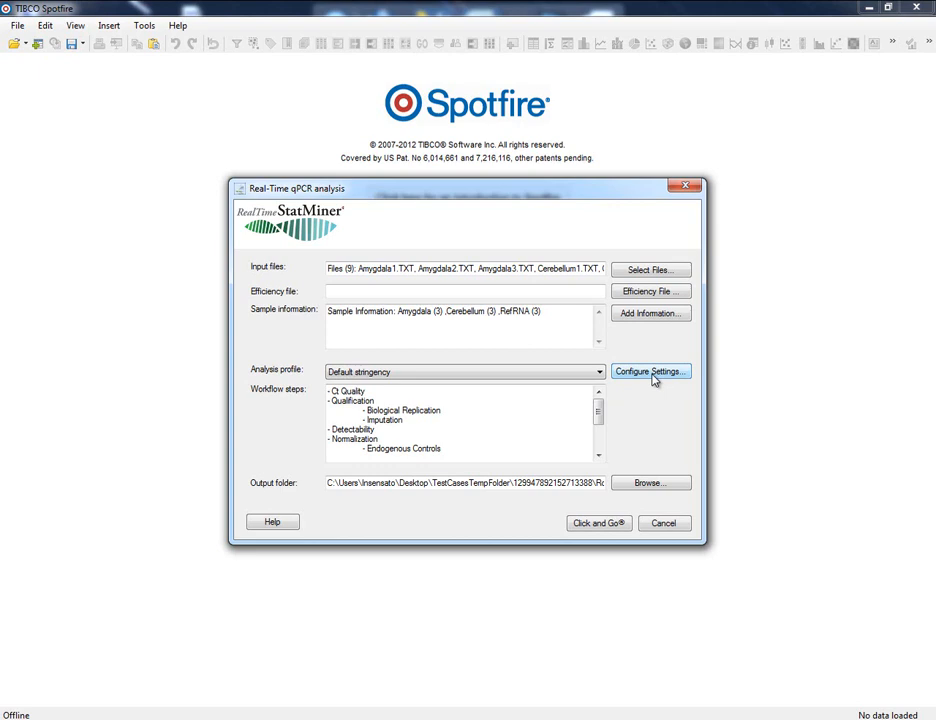
# Open the analysis profile settings and expand the Qualification, Normalization and Analysis branches to review the workflow steps
pyautogui.click(652, 376)
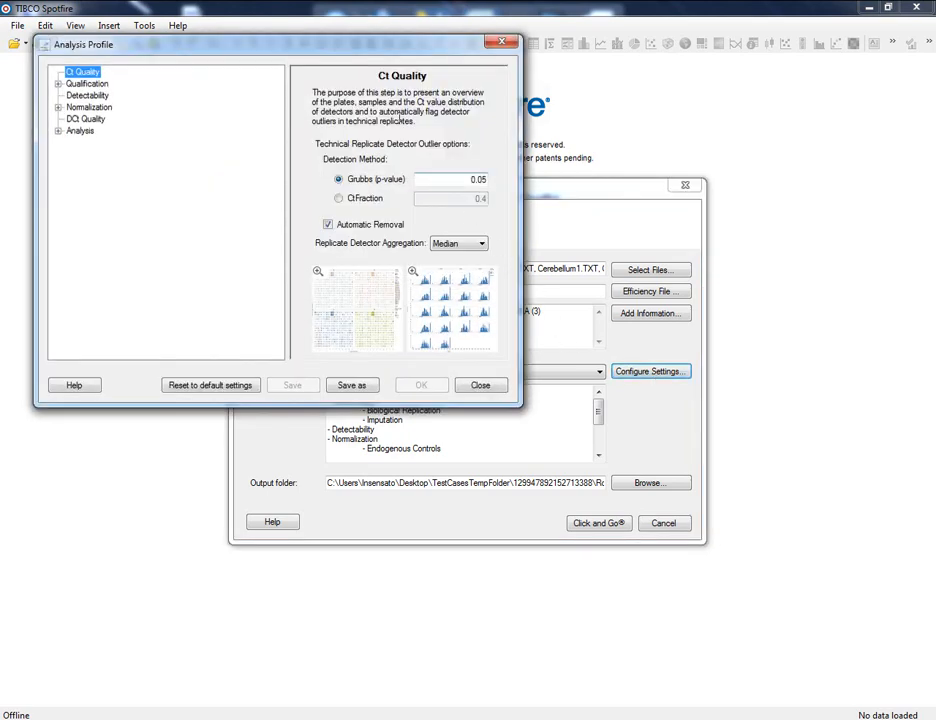
pyautogui.moveTo(333, 55); pyautogui.dragTo(495, 190)
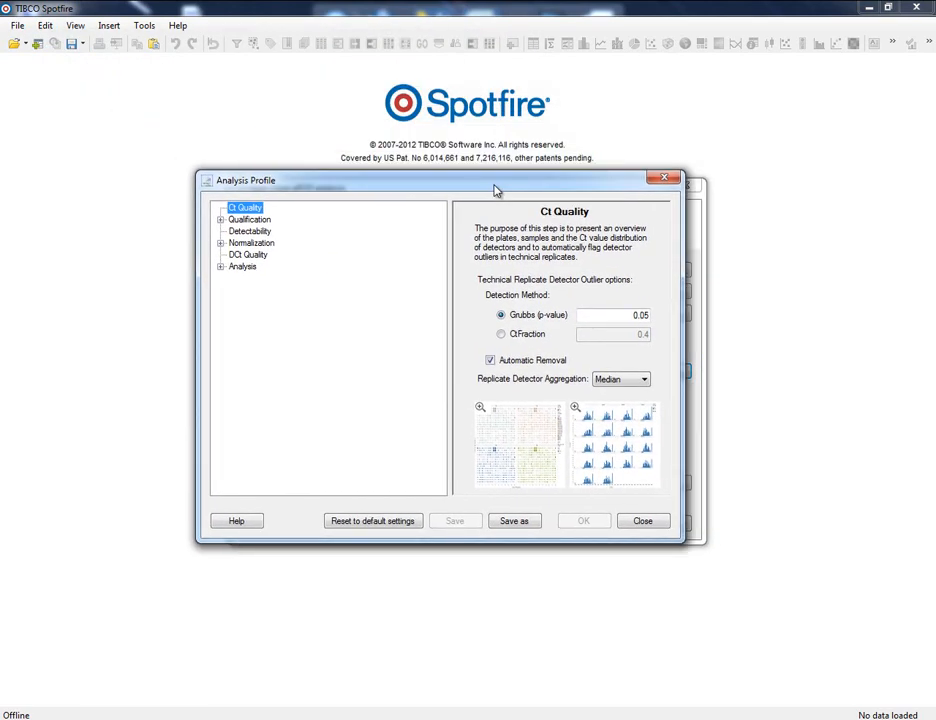
pyautogui.click(246, 219)
pyautogui.click(220, 219)
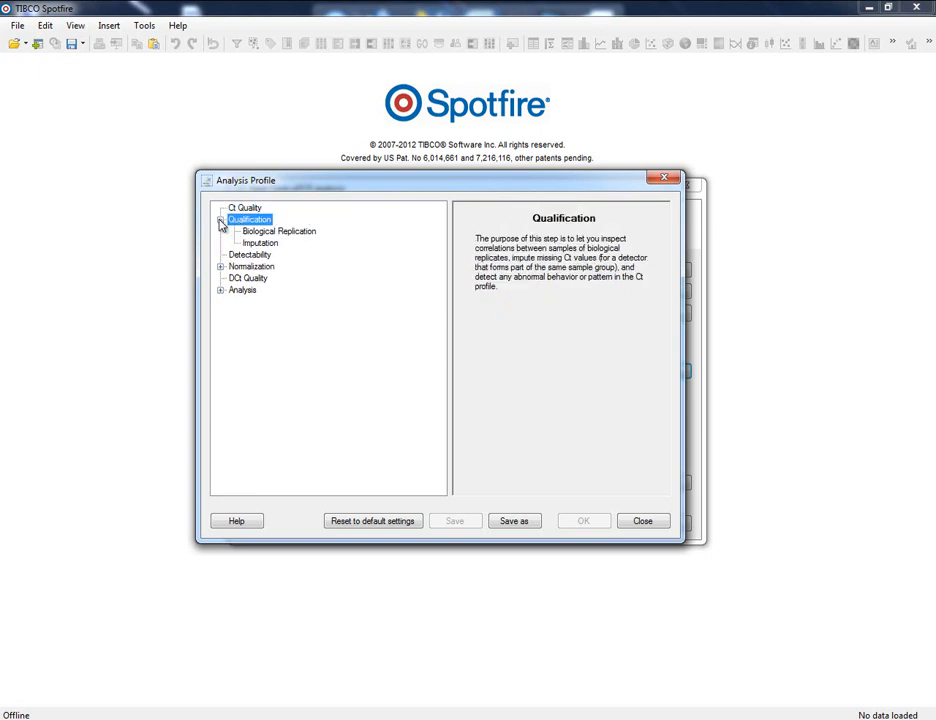
pyautogui.click(240, 256)
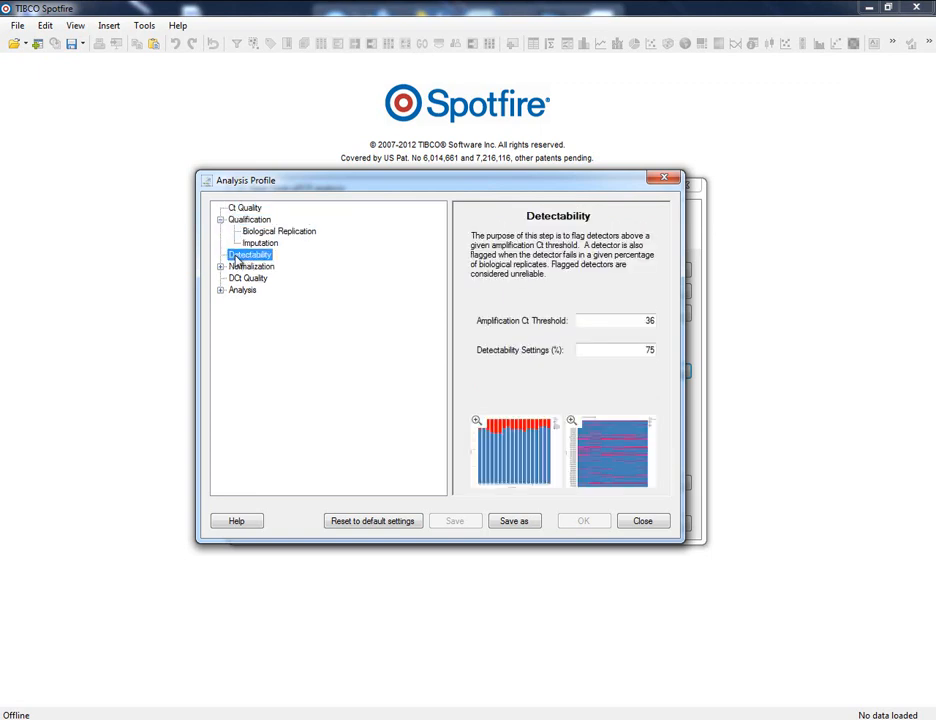
pyautogui.click(240, 267)
pyautogui.click(220, 267)
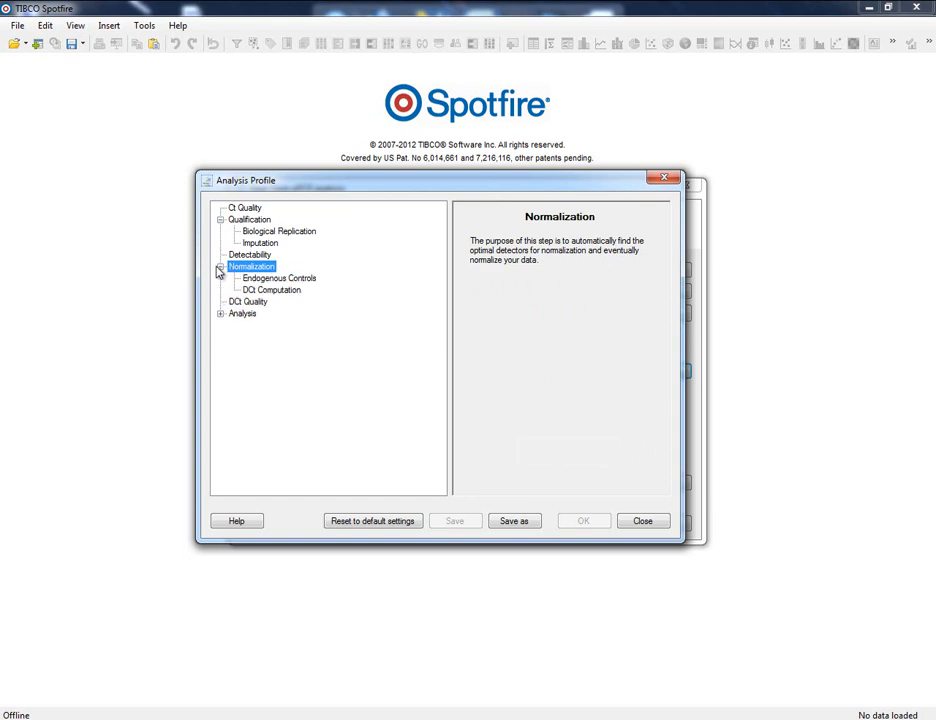
pyautogui.click(245, 302)
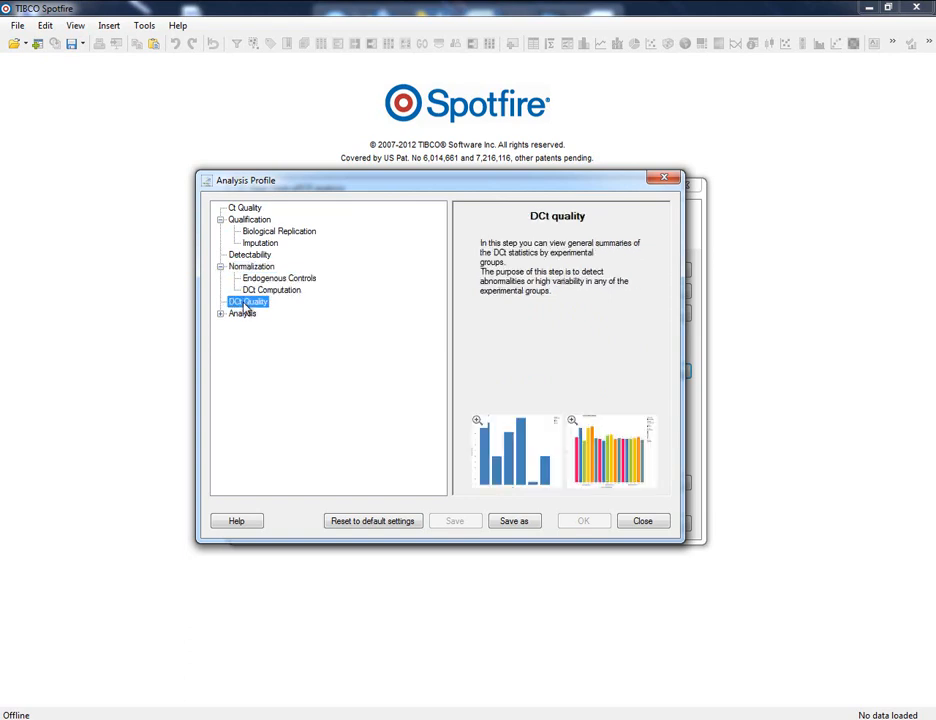
pyautogui.click(240, 314)
pyautogui.click(220, 314)
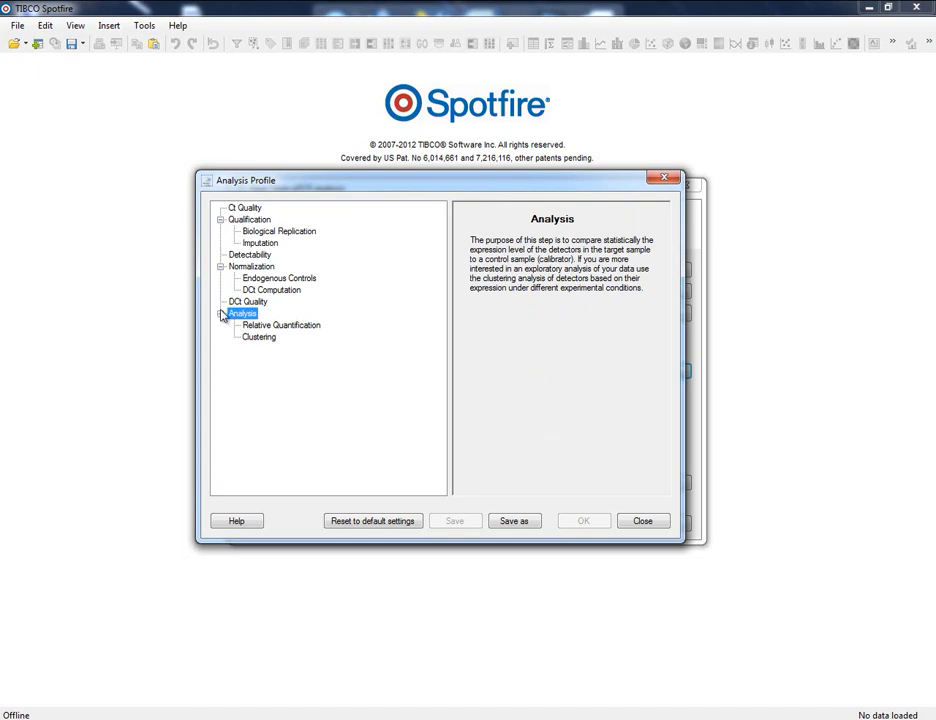
# In the Ct Quality step, change the technical replicate outlier detection method from Grubbs to CtFraction
pyautogui.click(247, 209)
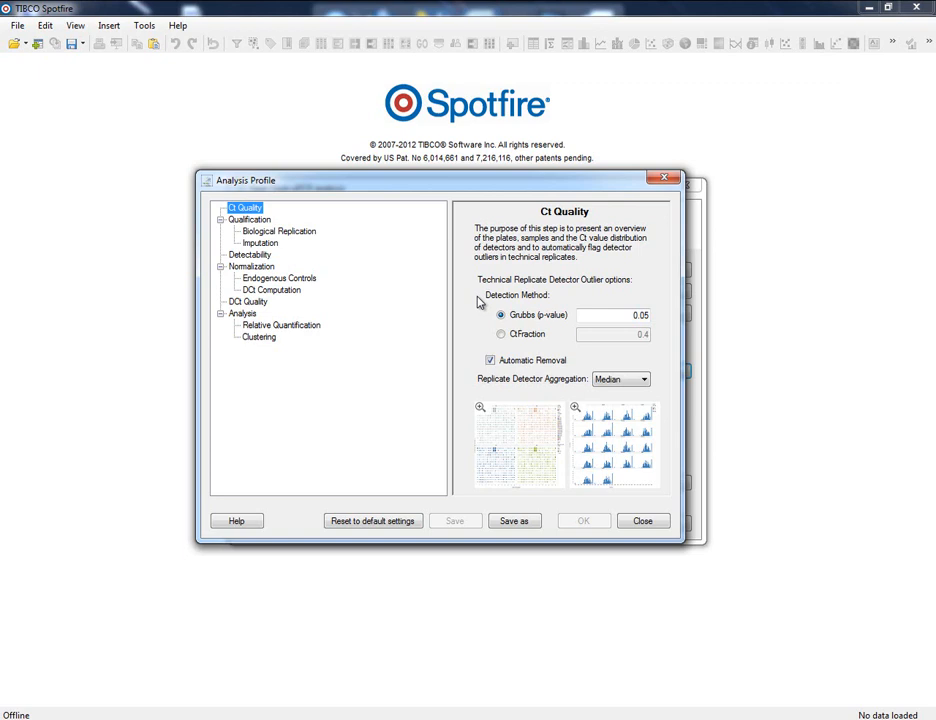
pyautogui.click(591, 316)
pyautogui.moveTo(591, 316); pyautogui.dragTo(658, 318)
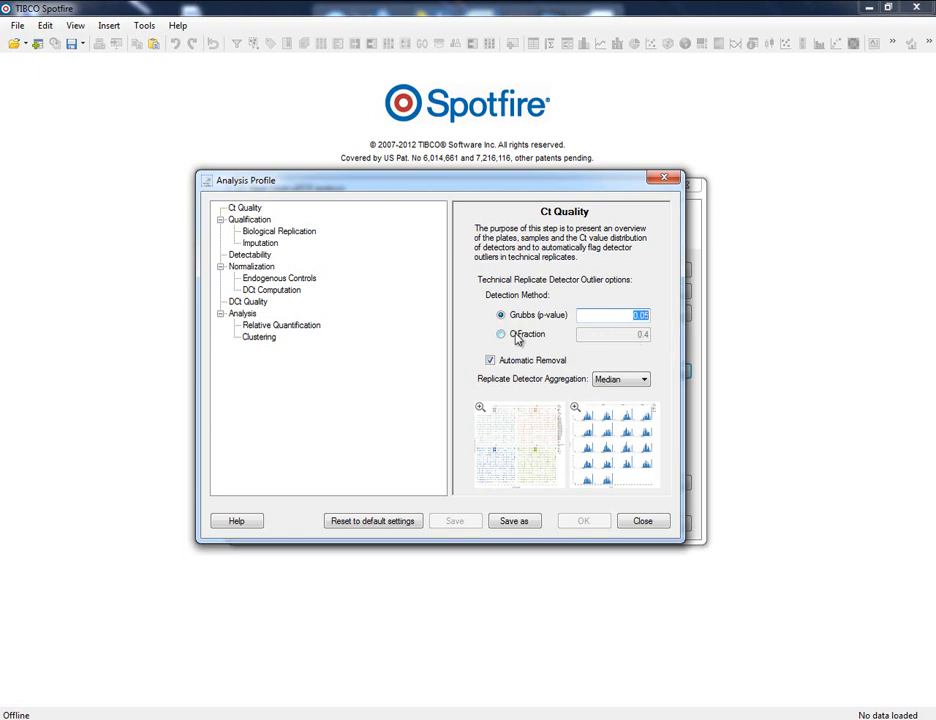
pyautogui.click(502, 335)
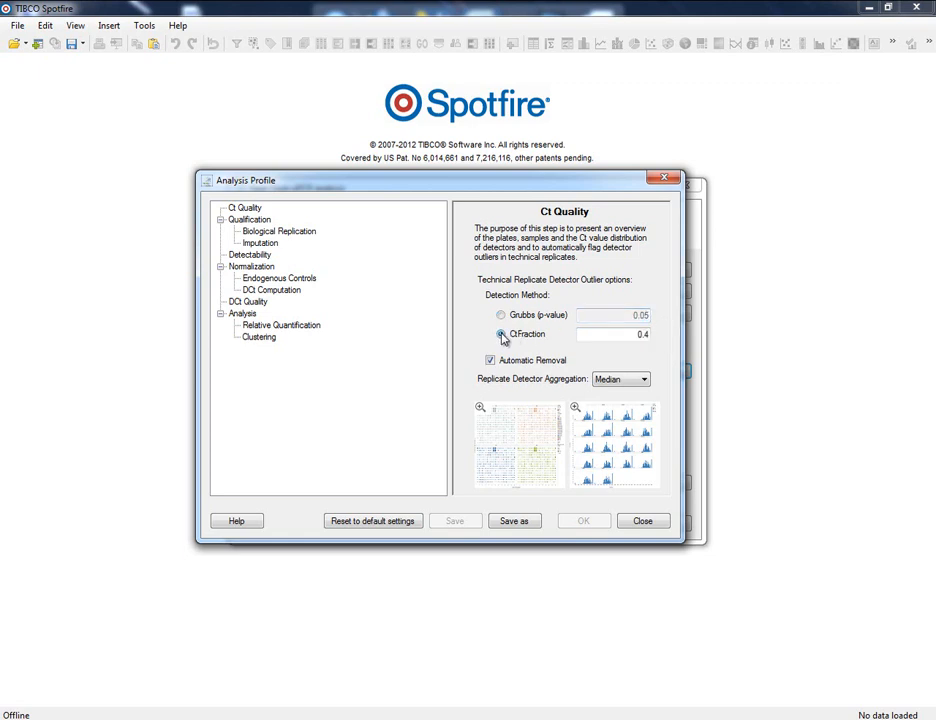
pyautogui.doubleClick(640, 335)
# Examine the automatic removal option and the available replicate detector aggregation methods for Ct Quality
pyautogui.click(490, 361)
pyautogui.click(490, 361)
pyautogui.click(646, 380)
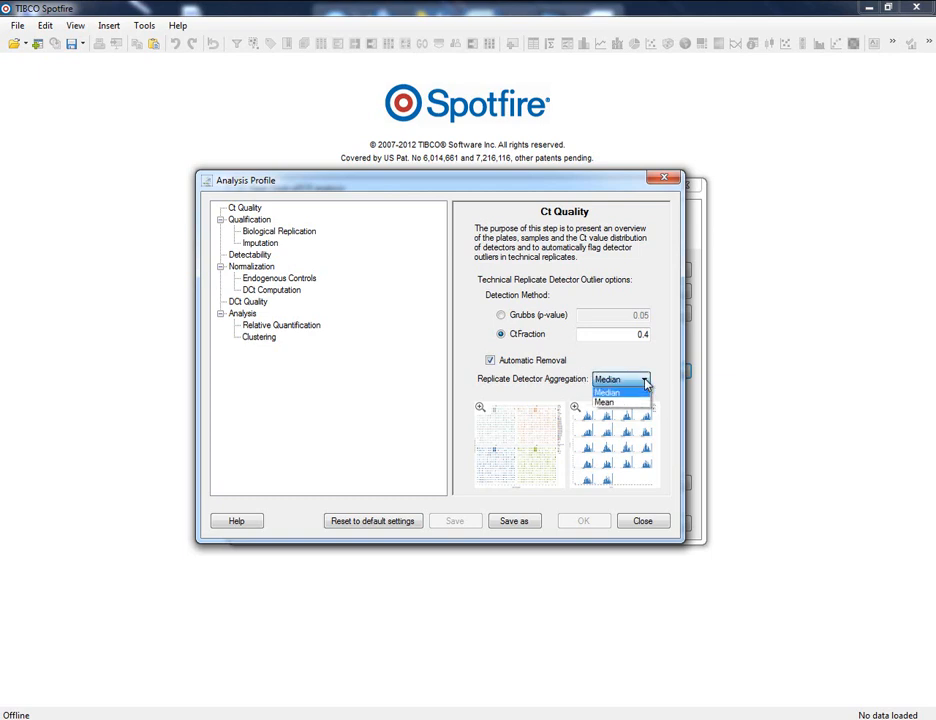
pyautogui.click(646, 381)
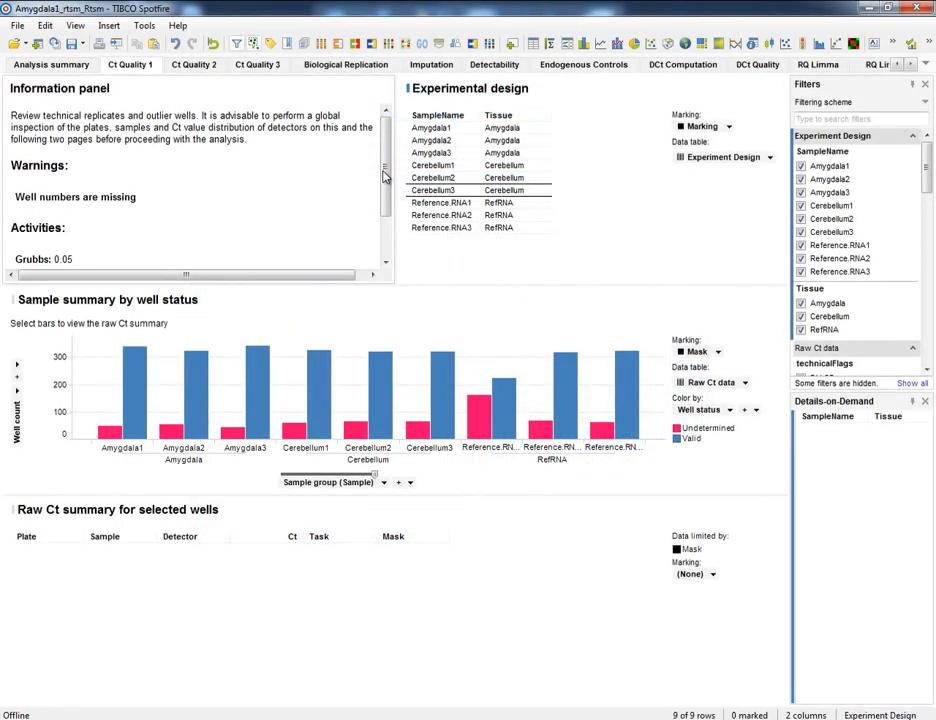
# In the Amygdala1_rtsm_Rtsm results, review the technical replicate outliers on Ct Quality 1 and go to the Ct Quality 3 page
pyautogui.scroll(-2, 384, 185)
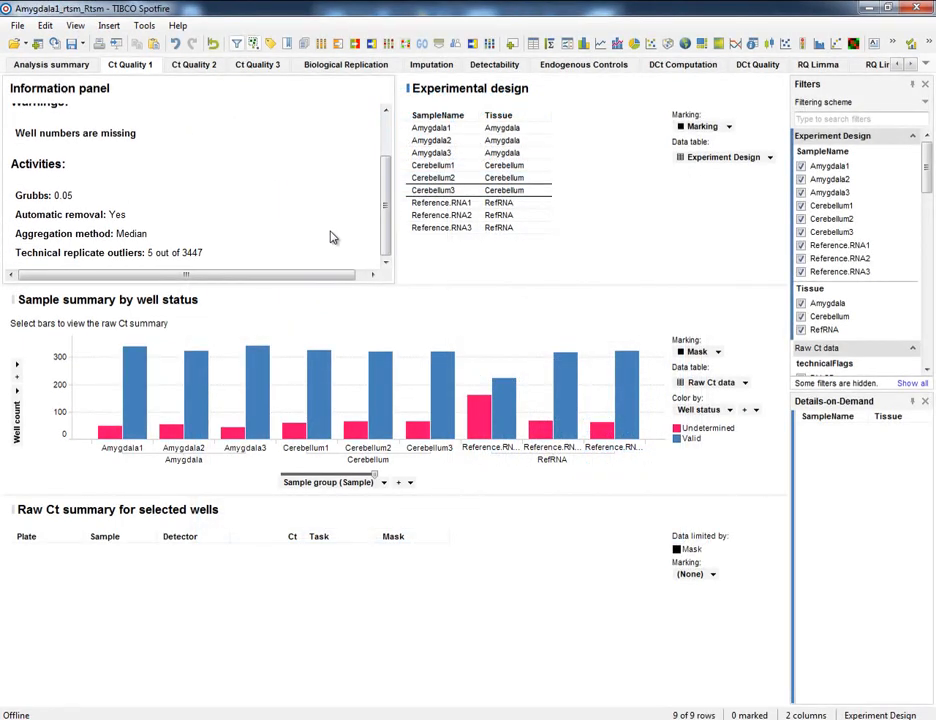
pyautogui.moveTo(148, 253); pyautogui.dragTo(244, 262)
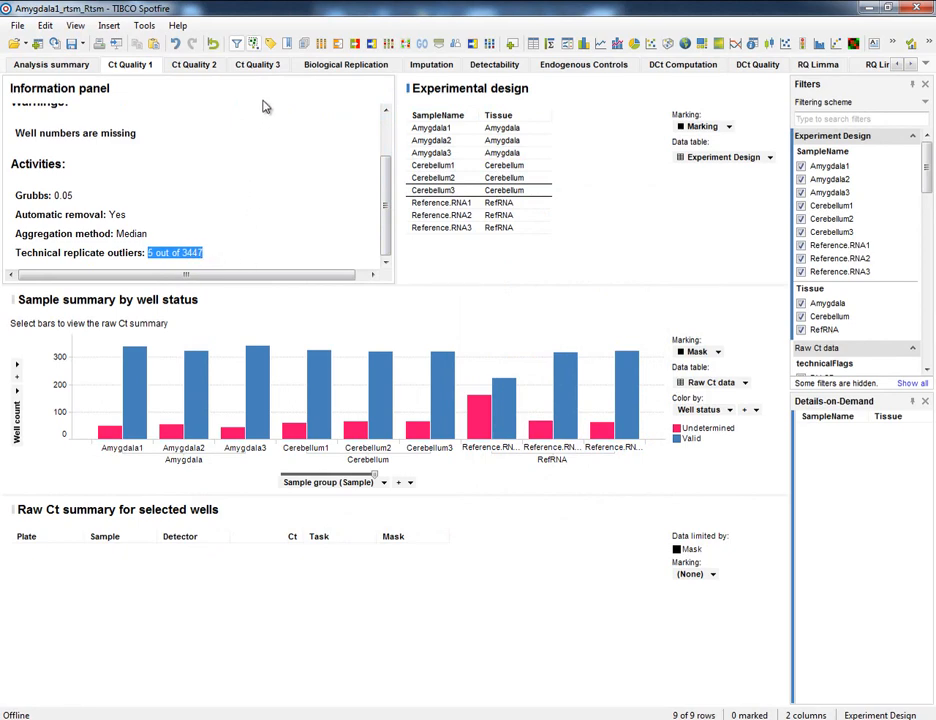
pyautogui.click(267, 67)
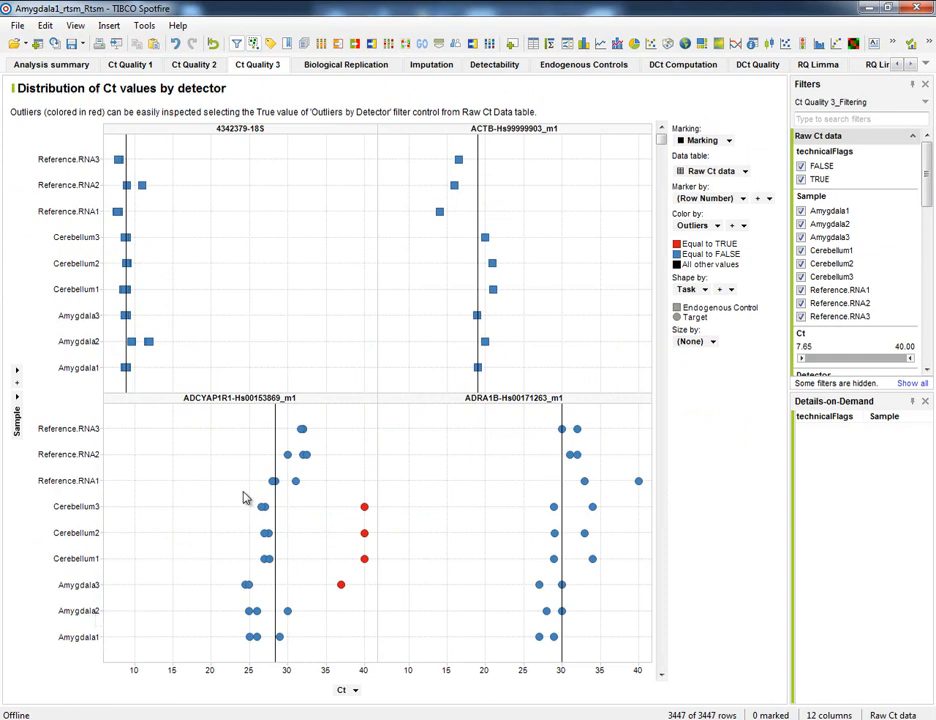
# Mark the Cerebellum3 replicates of detector ADCYAP1R1-Hs00153869_m1 and inspect their Ct details, then clear the marking
pyautogui.moveTo(241, 491); pyautogui.dragTo(378, 524)
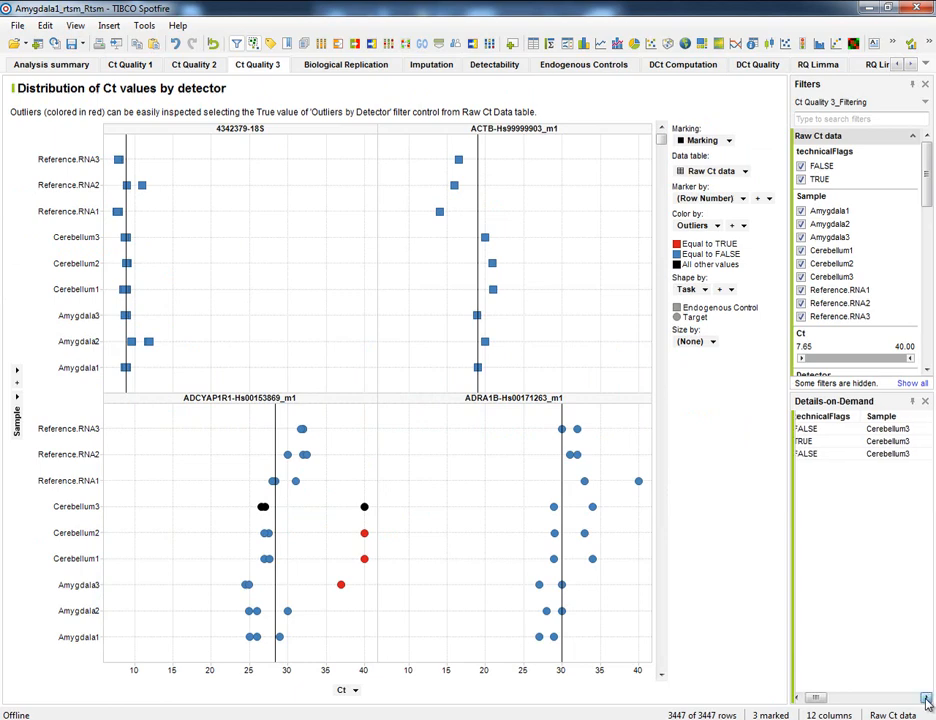
pyautogui.click(926, 698)
pyautogui.click(926, 698)
pyautogui.click(926, 698)
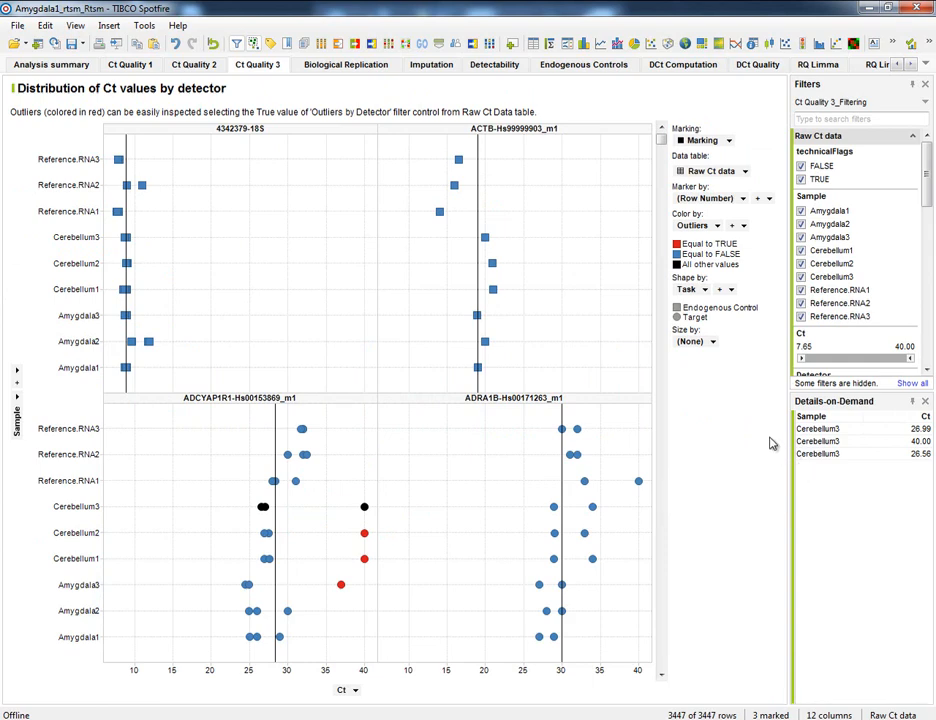
pyautogui.click(338, 289)
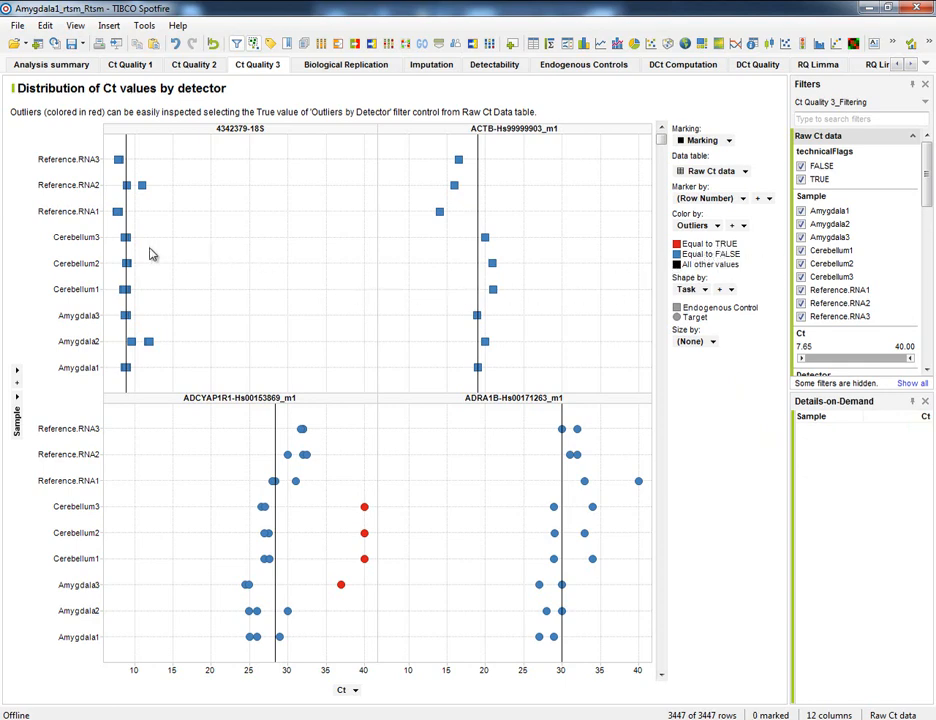
# Inspect the Cerebellum3 Ct details for detectors 4342379-18S and ACTB-Hs99999903_m1, clearing the marking after each
pyautogui.moveTo(147, 246); pyautogui.dragTo(113, 233)
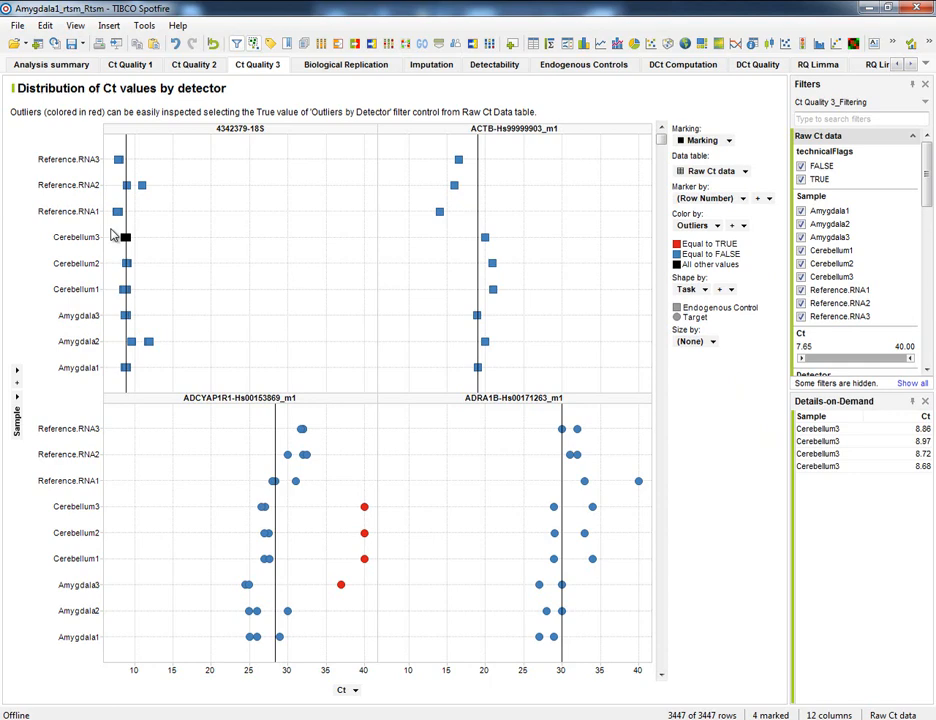
pyautogui.click(159, 246)
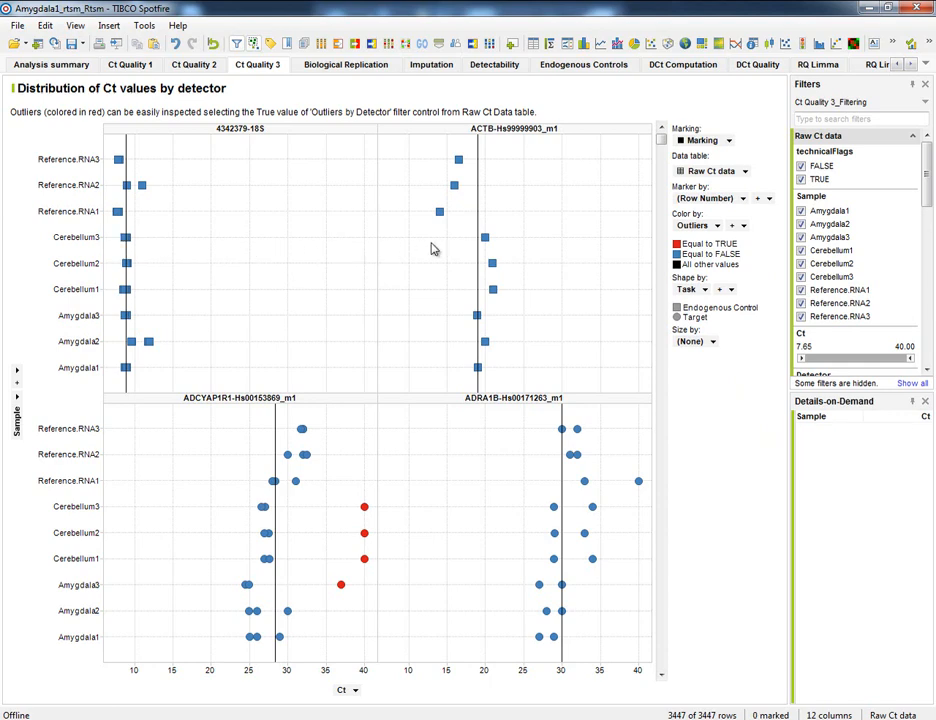
pyautogui.click(486, 240)
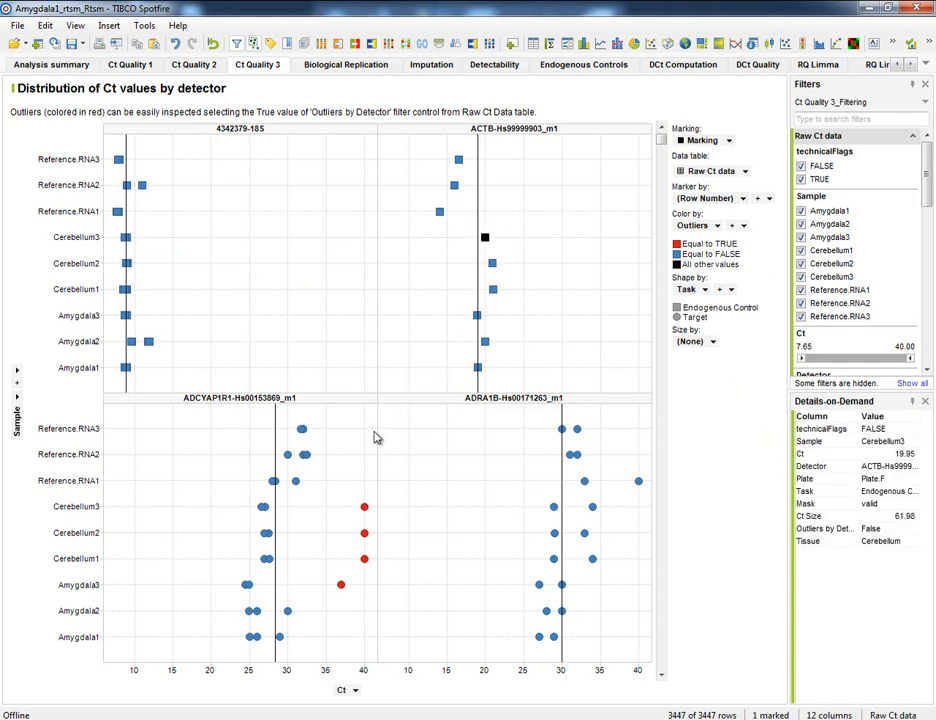
pyautogui.click(360, 459)
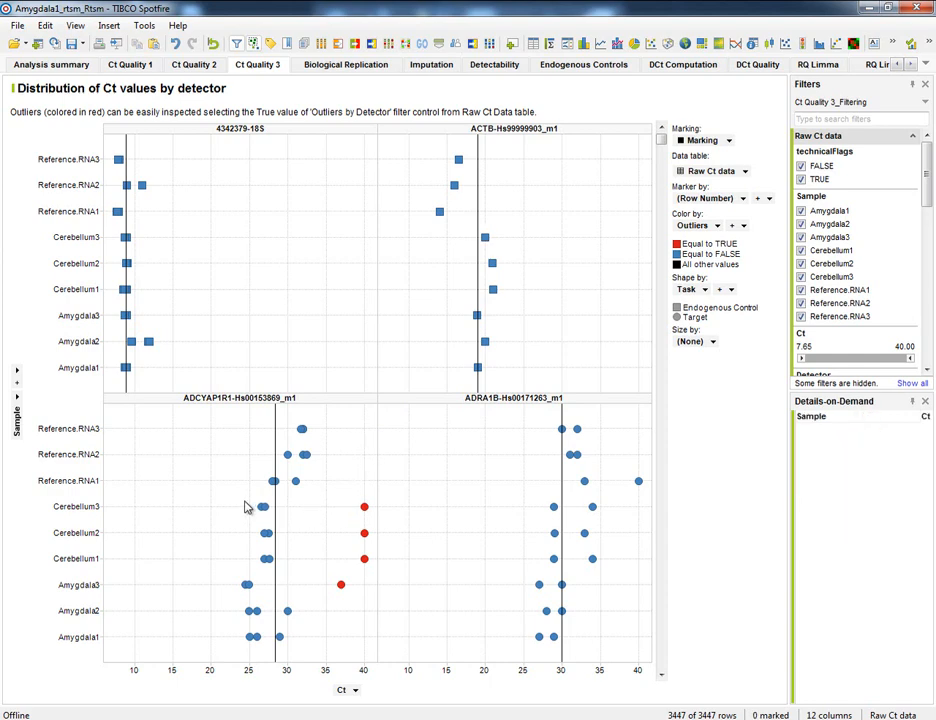
# Compare the Cerebellum3 replicates of ADCYAP1R1-Hs00153869_m1 with those of ADRA1B-Hs00171263_m1 in the detector plots
pyautogui.moveTo(240, 498); pyautogui.dragTo(372, 521)
pyautogui.click(372, 495)
pyautogui.moveTo(539, 491); pyautogui.dragTo(608, 524)
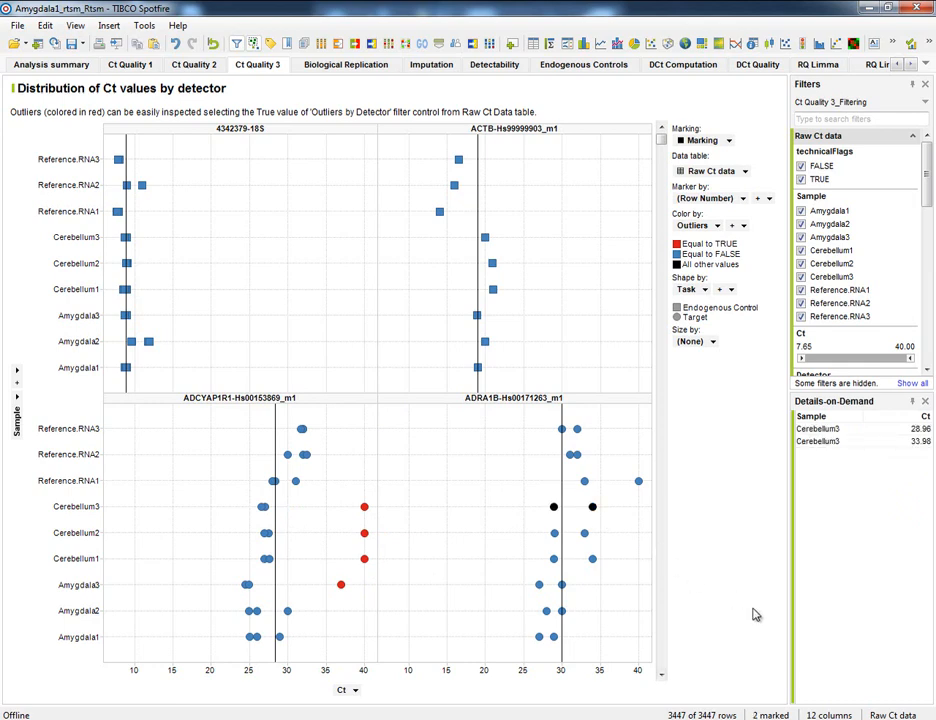
pyautogui.click(926, 697)
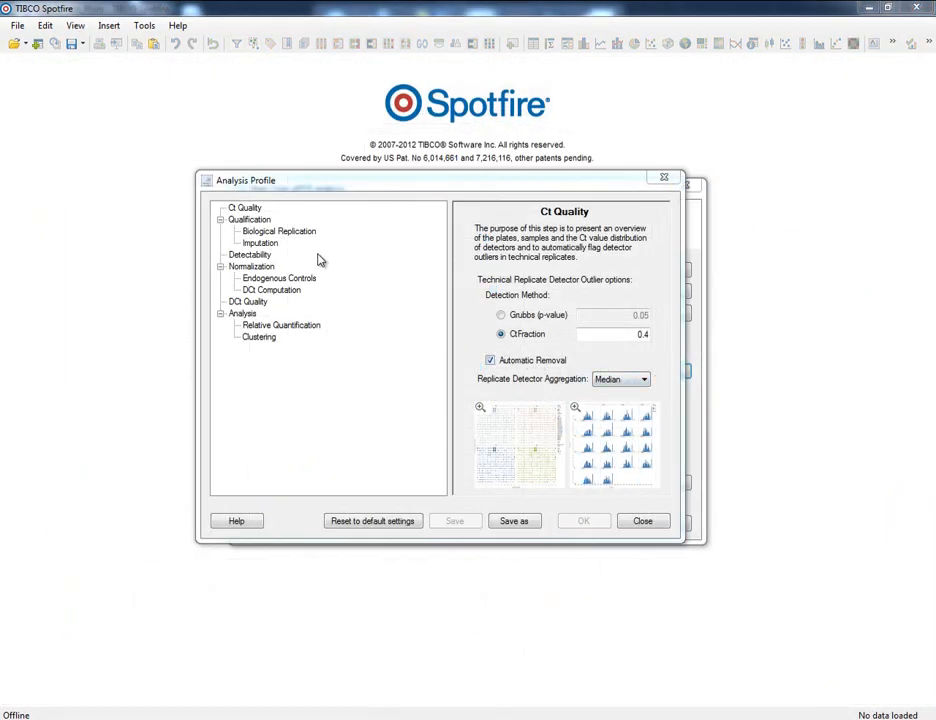
# Return to the analysis profile and examine the Biological Replication settings for minimum correlation flag value and automatic outlier sample removal
pyautogui.click(255, 220)
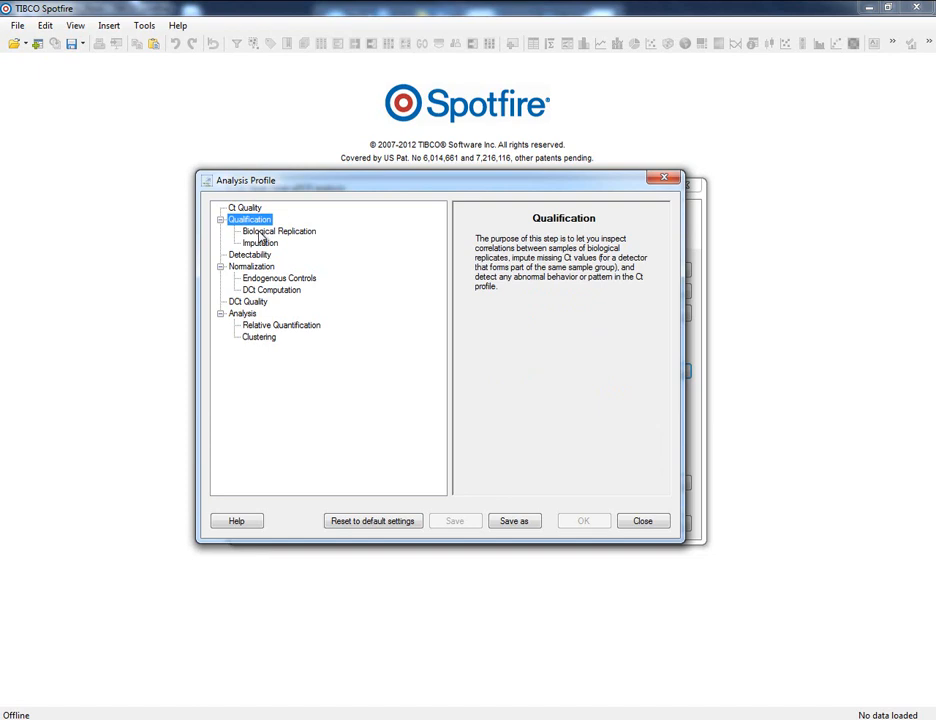
pyautogui.click(260, 233)
pyautogui.click(259, 245)
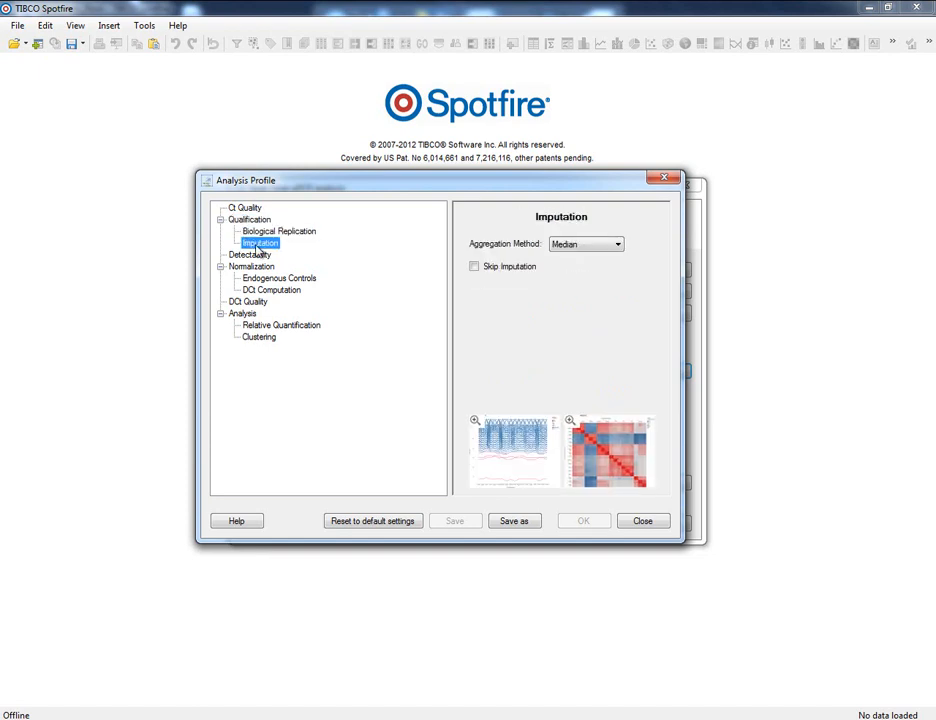
pyautogui.click(258, 232)
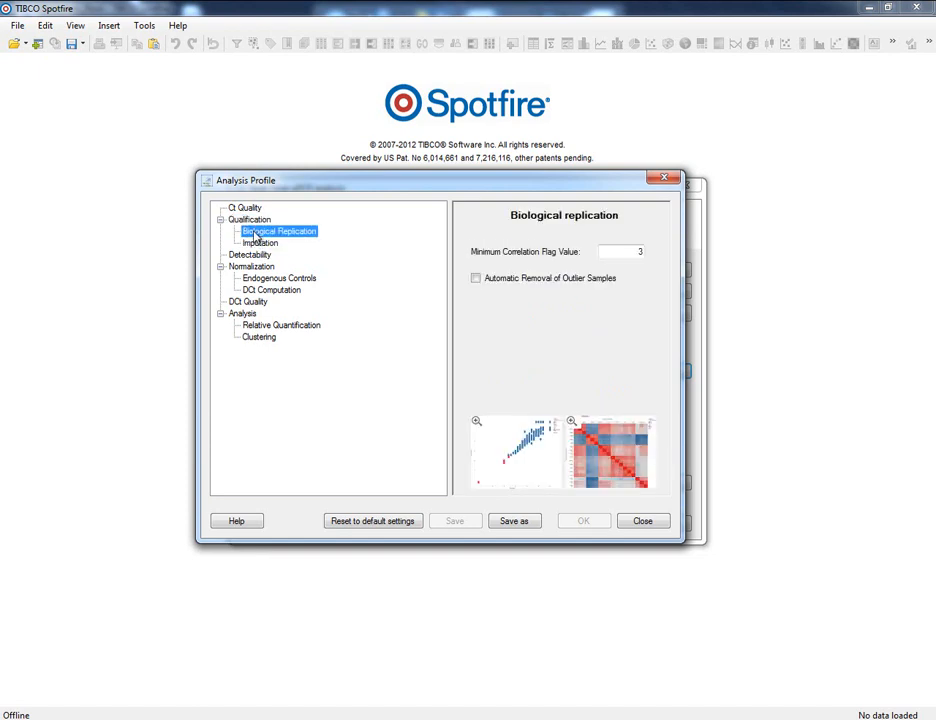
pyautogui.doubleClick(637, 251)
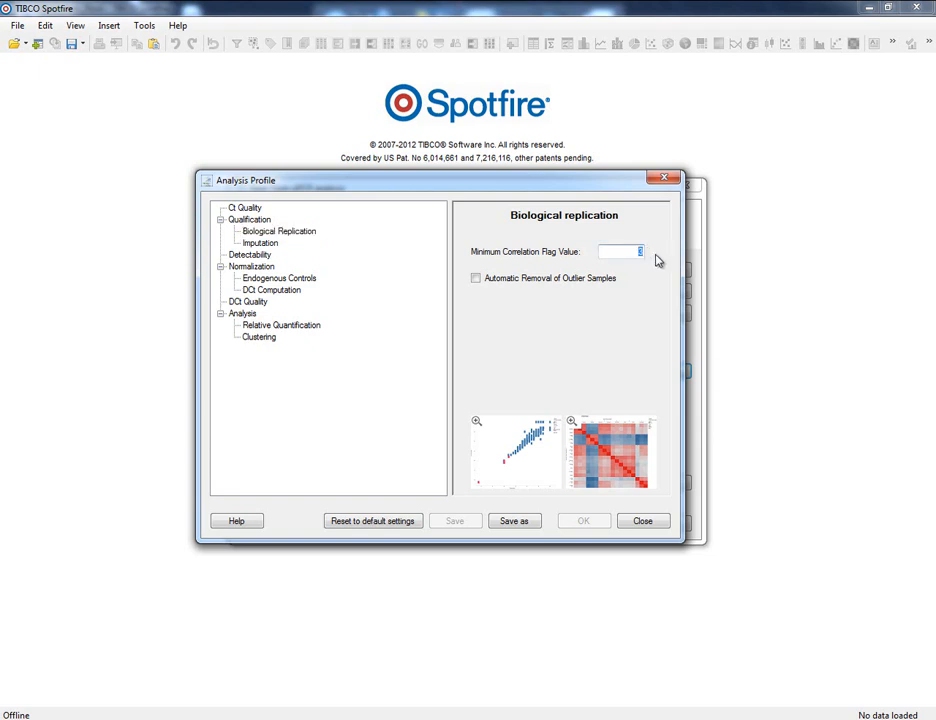
pyautogui.click(476, 279)
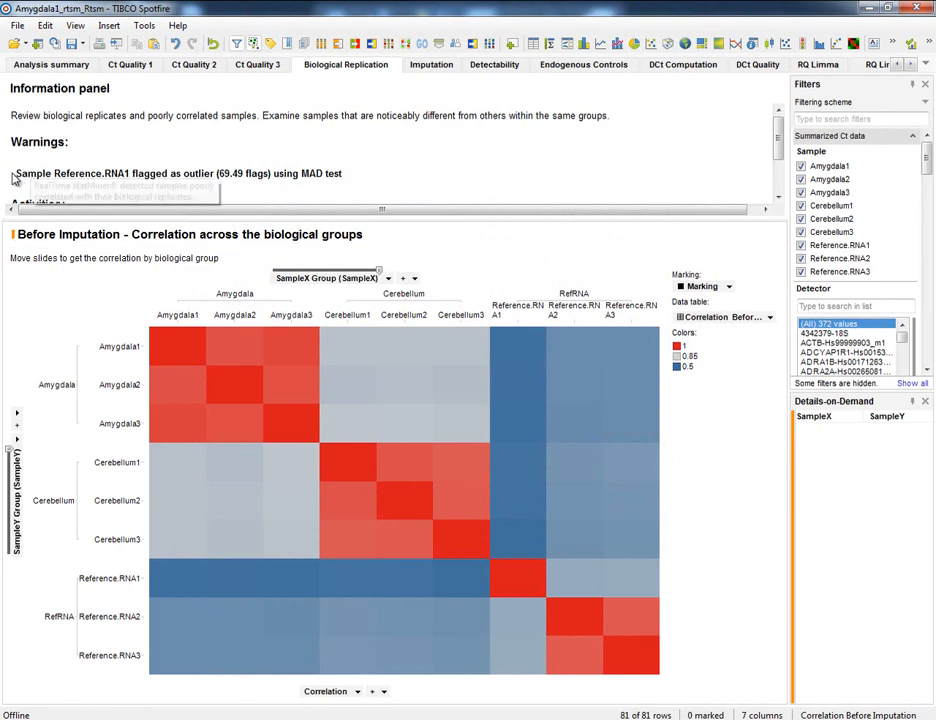
# On the Biological Replication results page, highlight the Reference.RNA1 outlier warning and examine the correlations among the RefRNA samples
pyautogui.moveTo(15, 175); pyautogui.dragTo(214, 174)
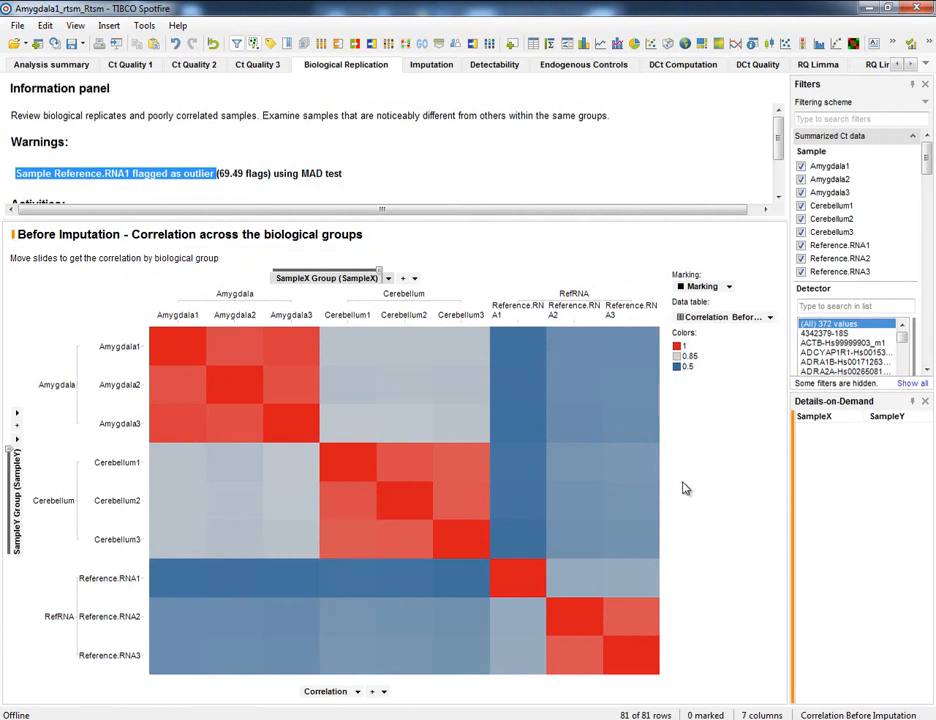
pyautogui.moveTo(643, 623)
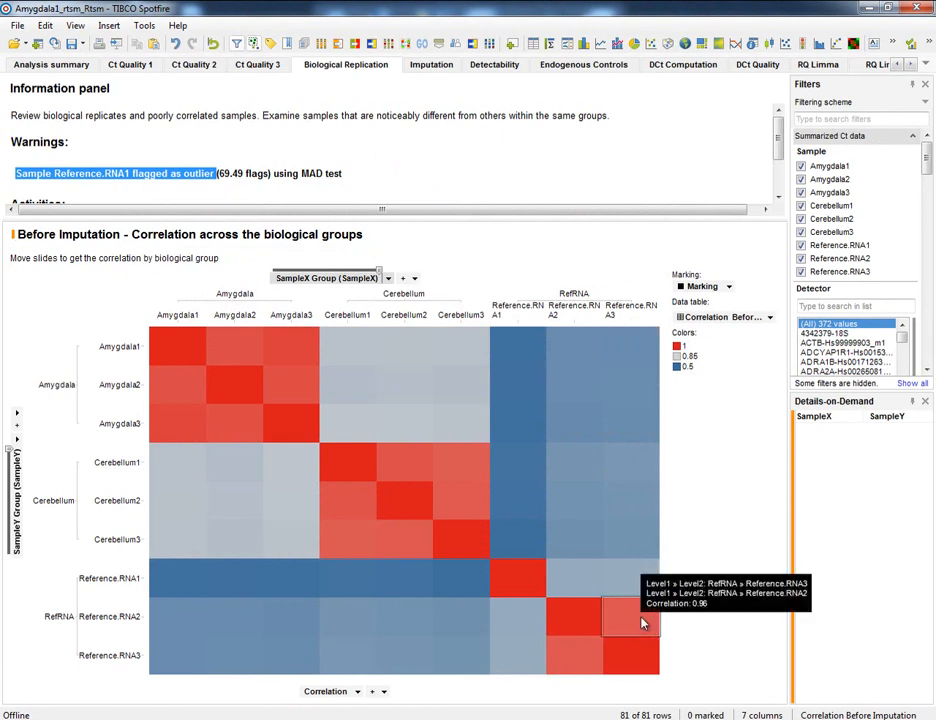
pyautogui.moveTo(638, 585)
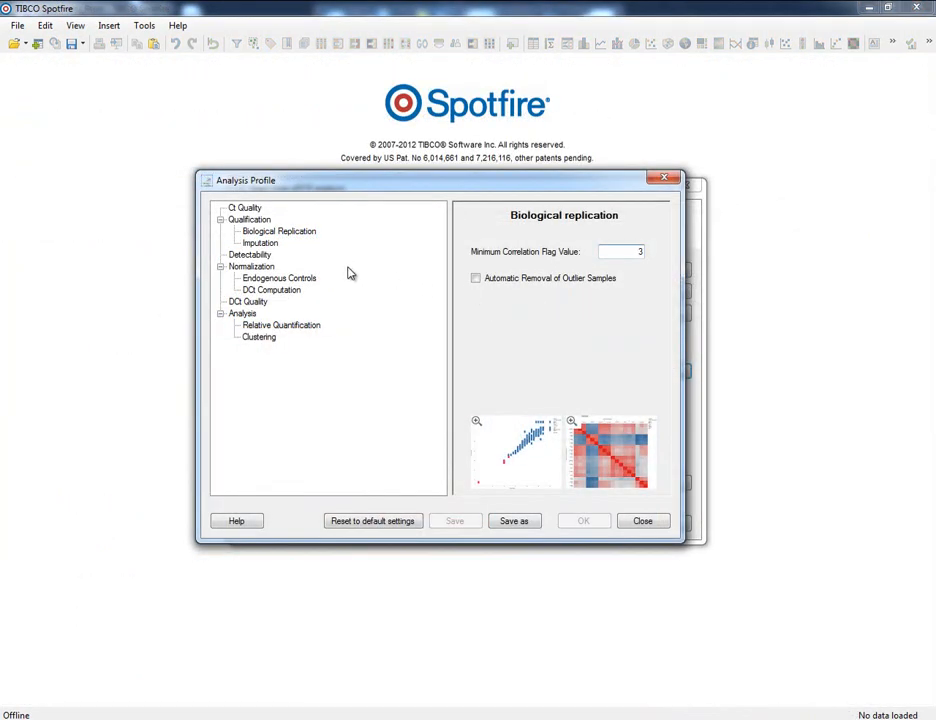
# Examine the profile's Imputation settings, including the skip option and the available aggregation methods
pyautogui.click(268, 245)
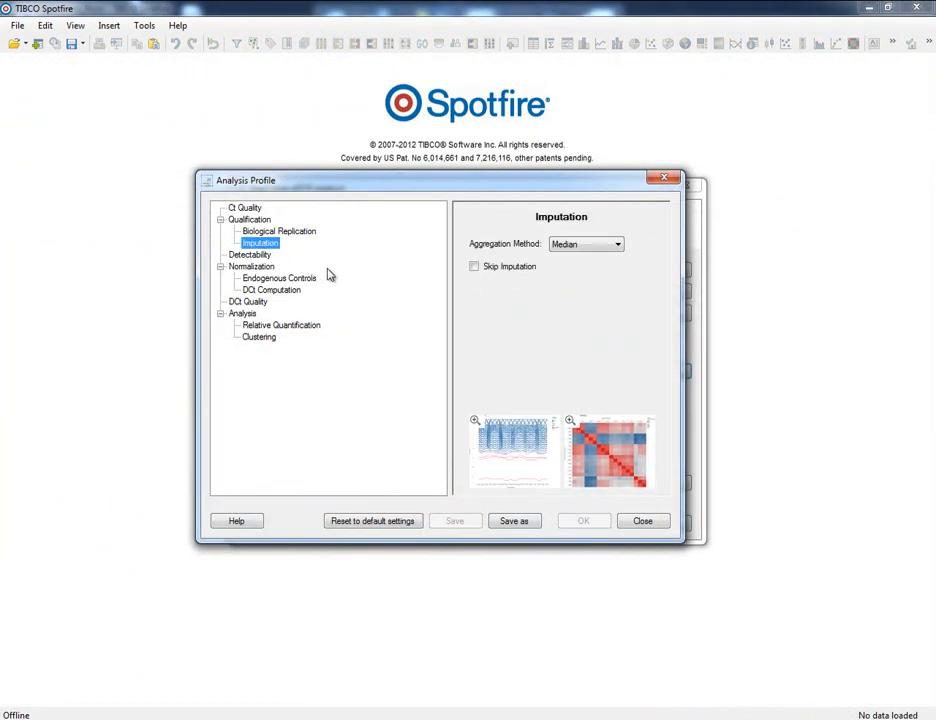
pyautogui.click(475, 268)
pyautogui.click(475, 268)
pyautogui.click(619, 246)
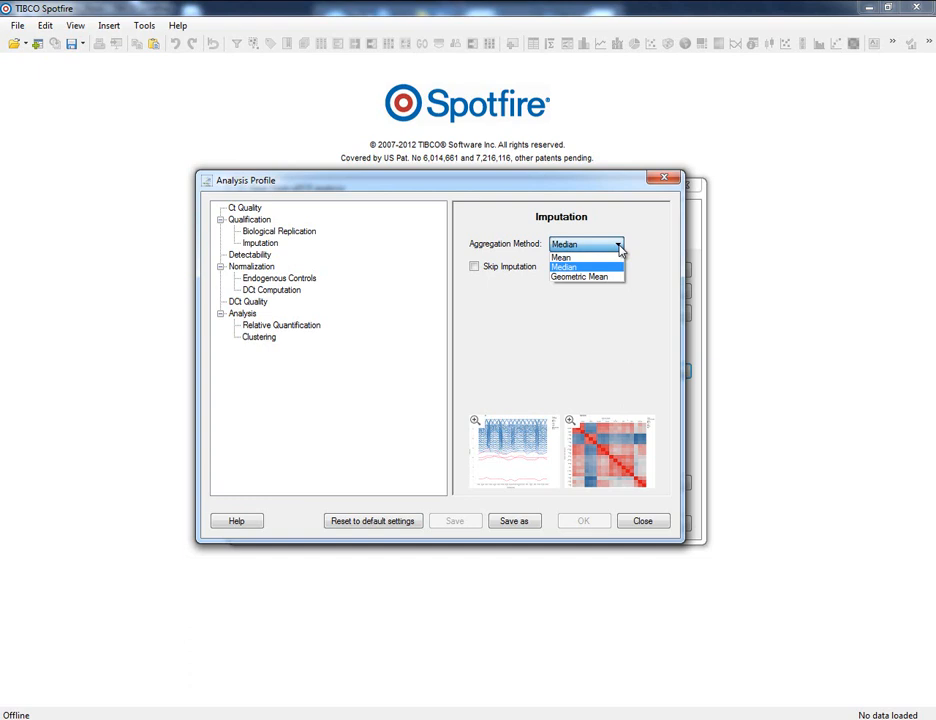
pyautogui.click(543, 288)
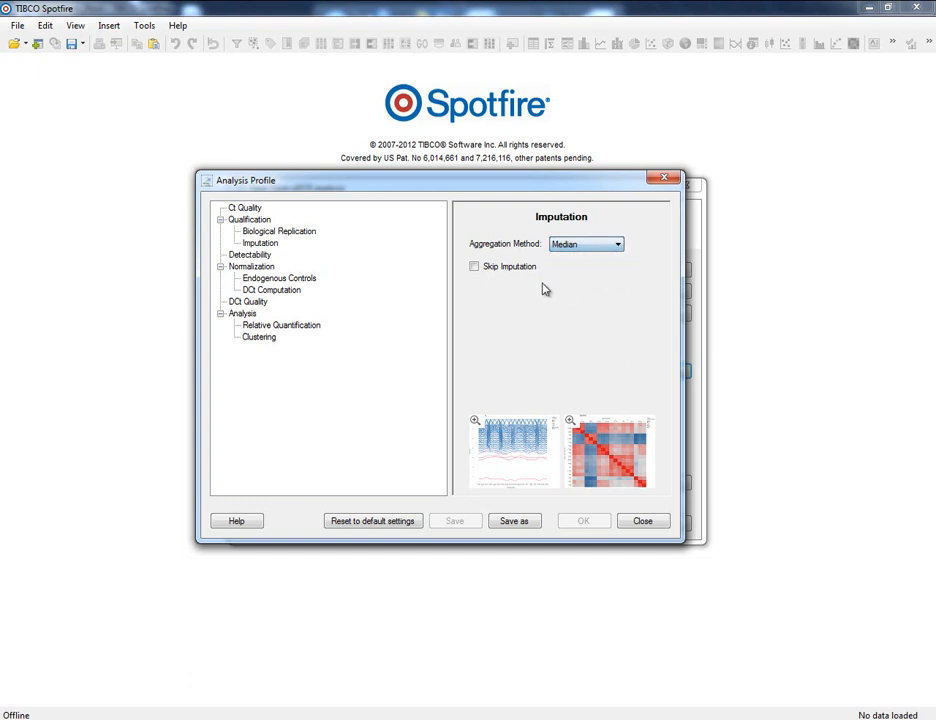
# Examine the profile's Detectability settings for amplification Ct threshold and detectability percentage
pyautogui.click(252, 256)
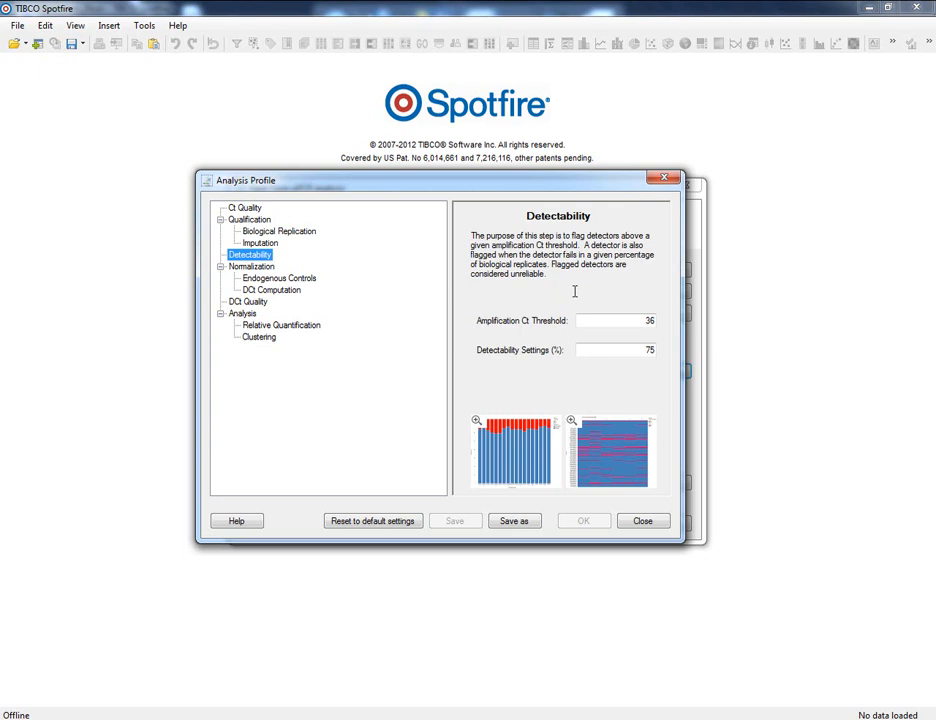
pyautogui.doubleClick(650, 320)
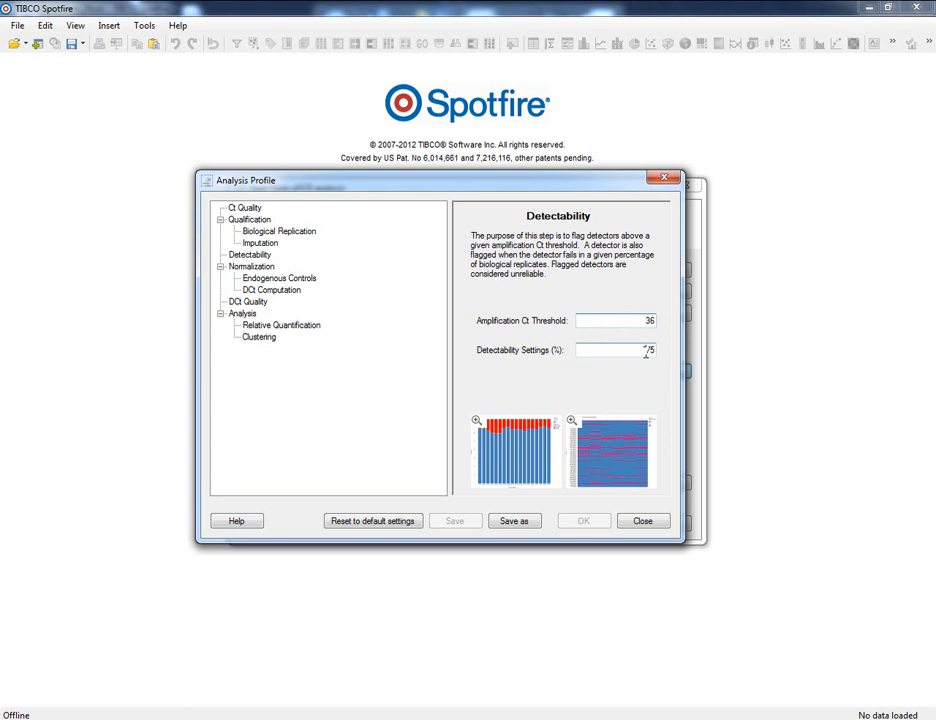
pyautogui.doubleClick(650, 350)
# In the Endogenous Controls settings, go through the available control selection methods and leave Genorm selected
pyautogui.click(262, 270)
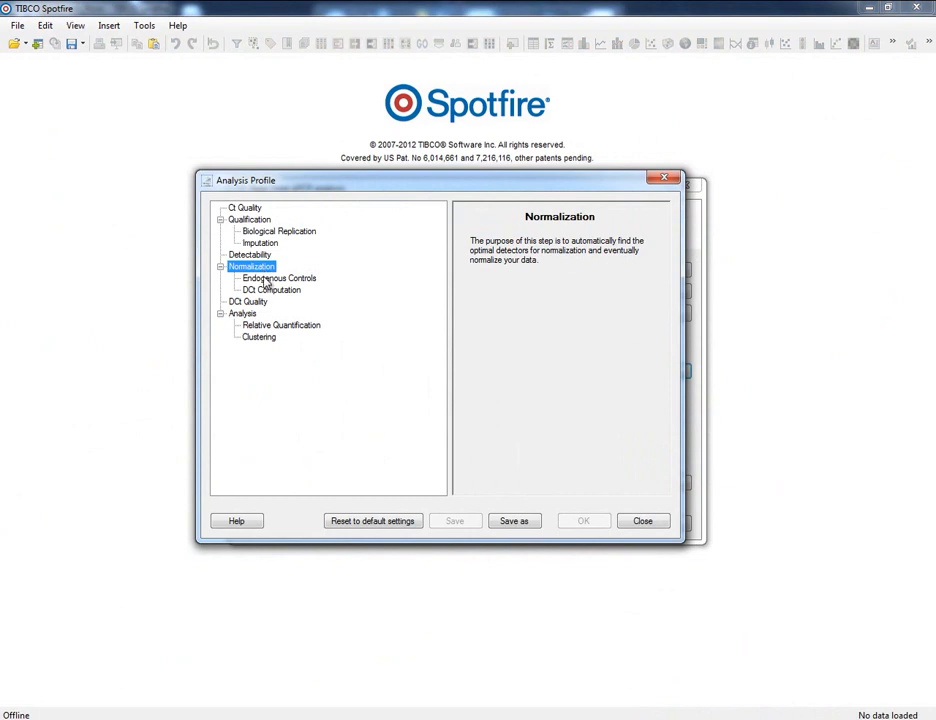
pyautogui.click(268, 279)
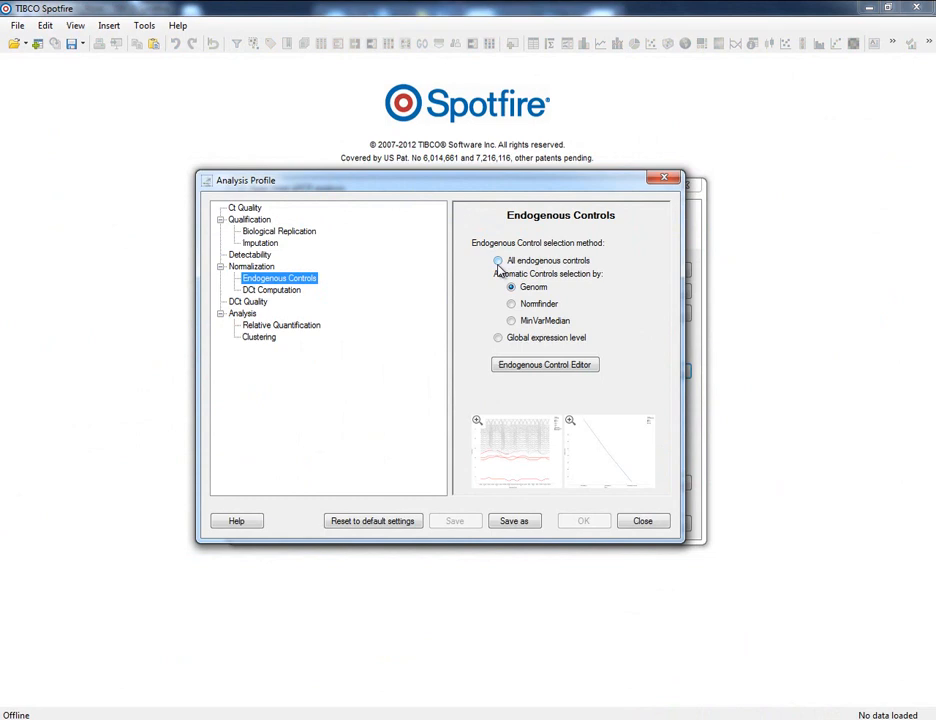
pyautogui.click(498, 261)
pyautogui.click(511, 288)
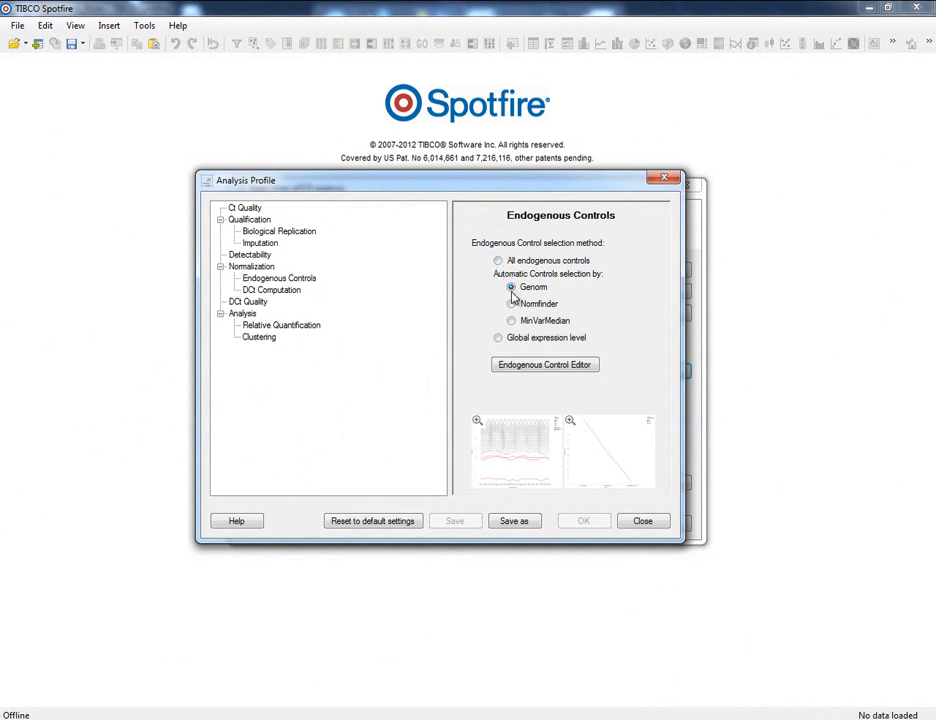
pyautogui.click(511, 304)
pyautogui.click(511, 321)
pyautogui.click(498, 338)
pyautogui.click(511, 288)
# In the Endogenous Control Editor, move ADCYAP1R1-Hs00153869_m1 from the targets to the endogenous controls and confirm
pyautogui.click(570, 369)
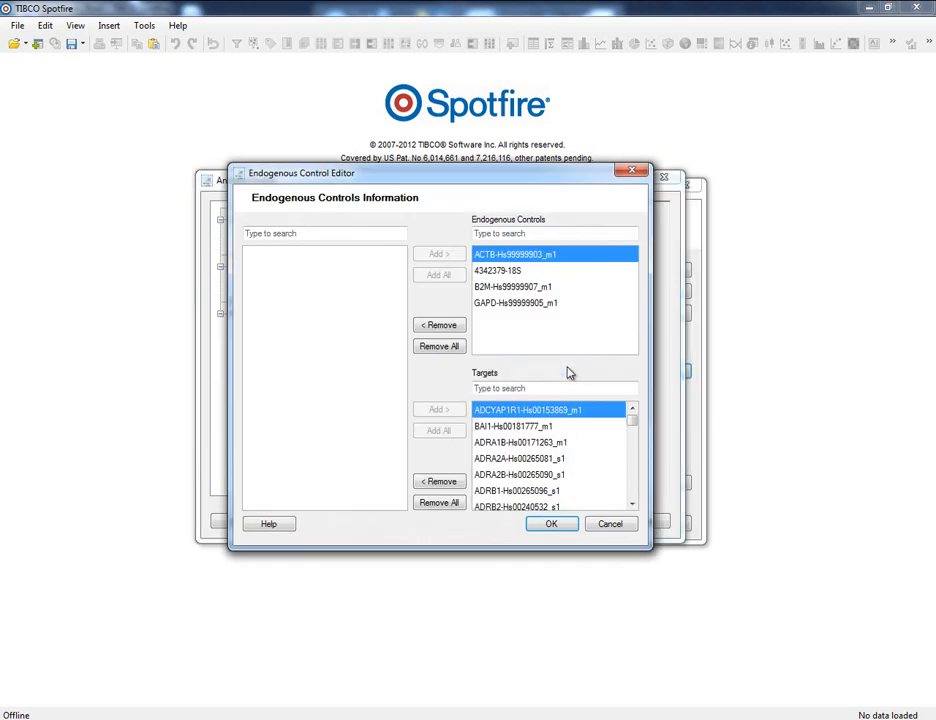
pyautogui.click(441, 482)
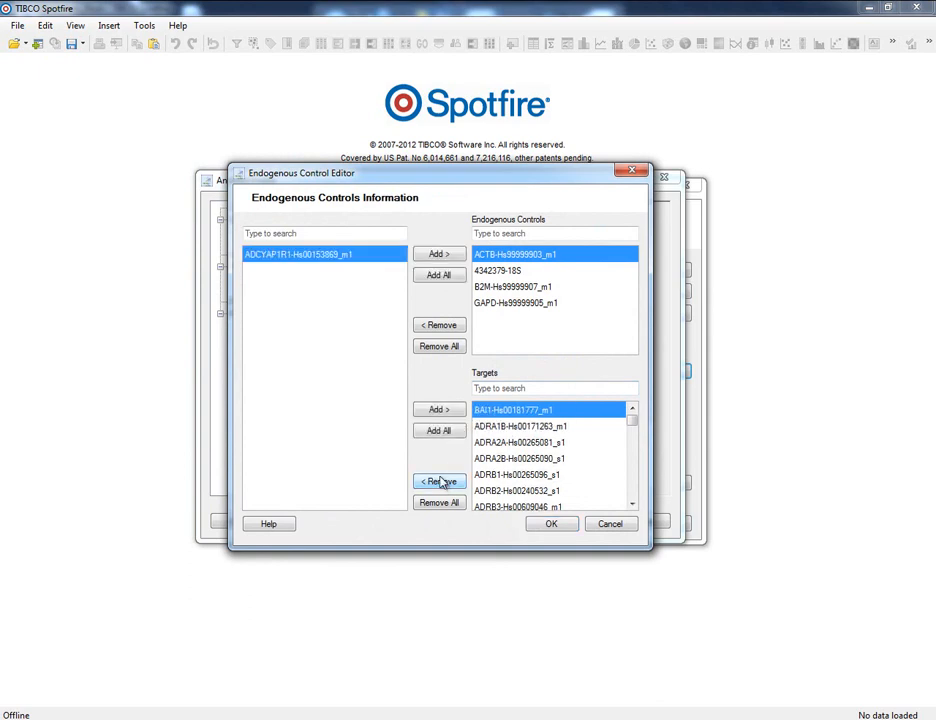
pyautogui.click(441, 255)
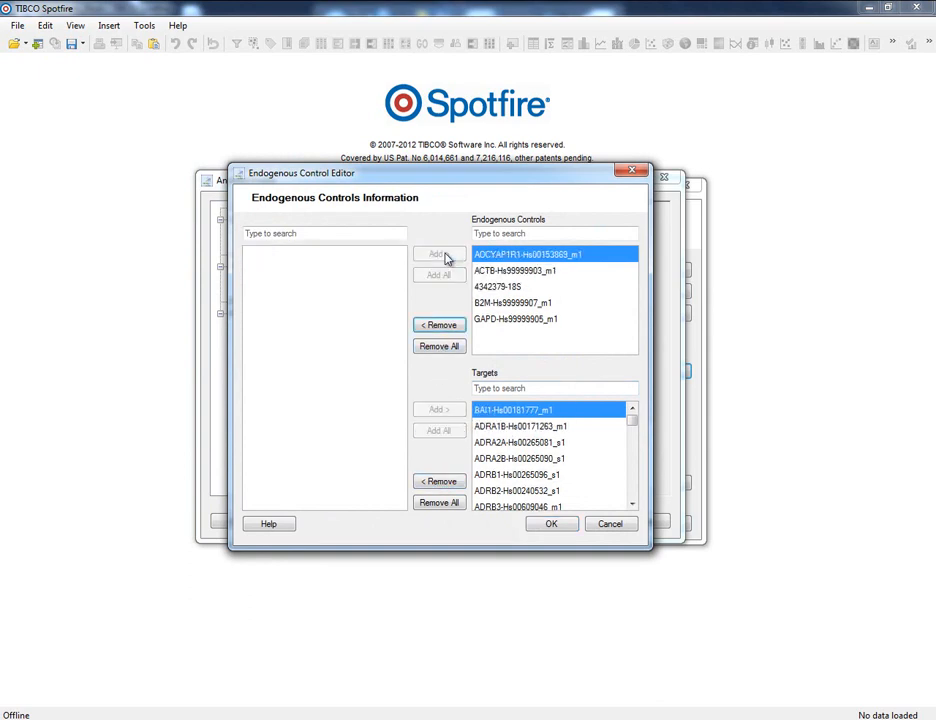
pyautogui.click(545, 525)
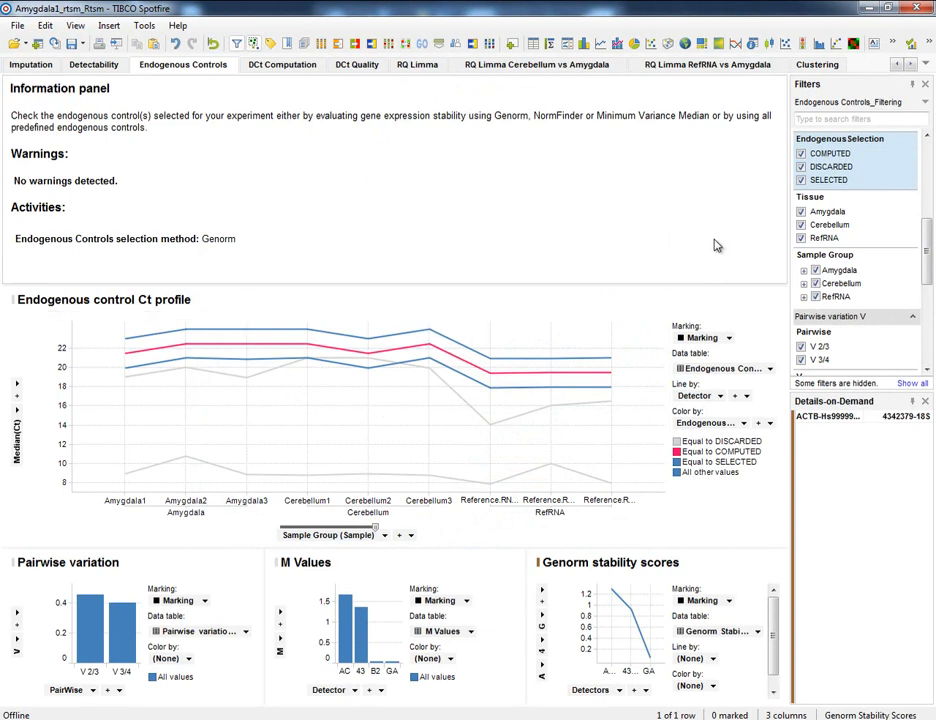
# On the Endogenous Controls results page, toggle the SELECTED, COMPUTED and DISCARDED filters to examine each group's lines in the Ct profile
pyautogui.click(801, 180)
pyautogui.click(801, 180)
pyautogui.click(801, 180)
pyautogui.click(801, 180)
pyautogui.click(801, 155)
pyautogui.click(801, 155)
pyautogui.click(801, 155)
pyautogui.click(801, 155)
pyautogui.click(802, 168)
pyautogui.click(801, 168)
pyautogui.click(801, 168)
pyautogui.click(371, 355)
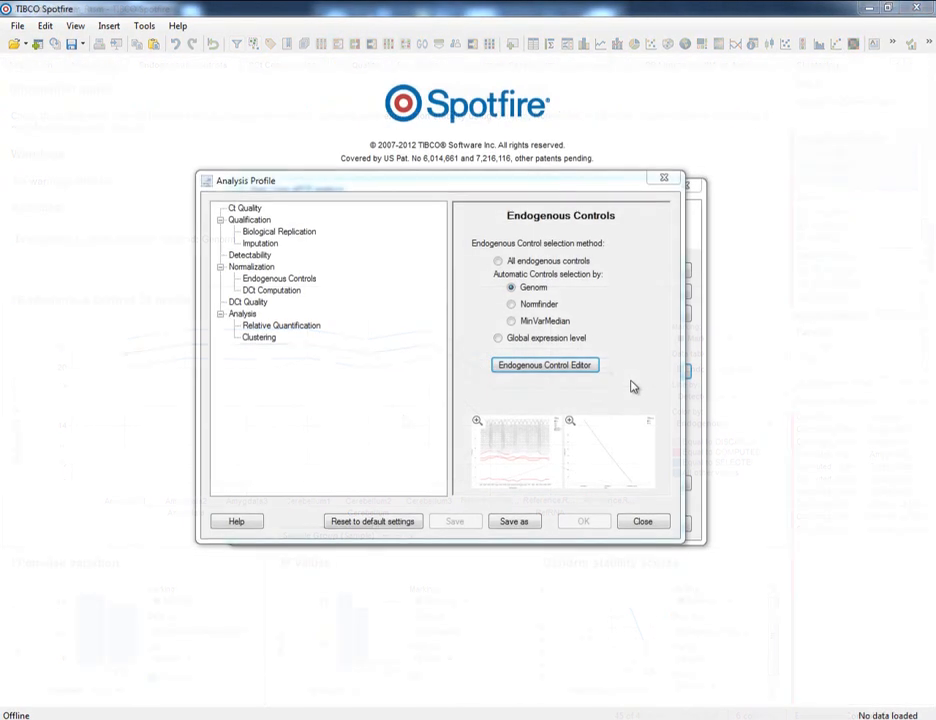
# Review the DCt Computation options for endogenous control aggregation and normalization, and enable Check Endogenous Control Quality
pyautogui.click(275, 290)
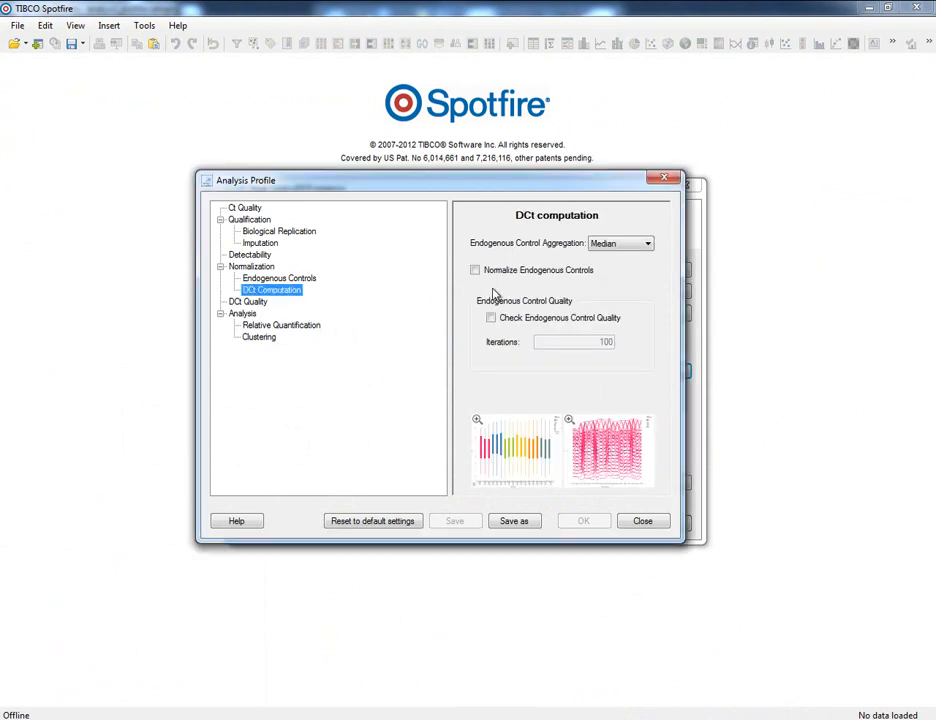
pyautogui.click(648, 244)
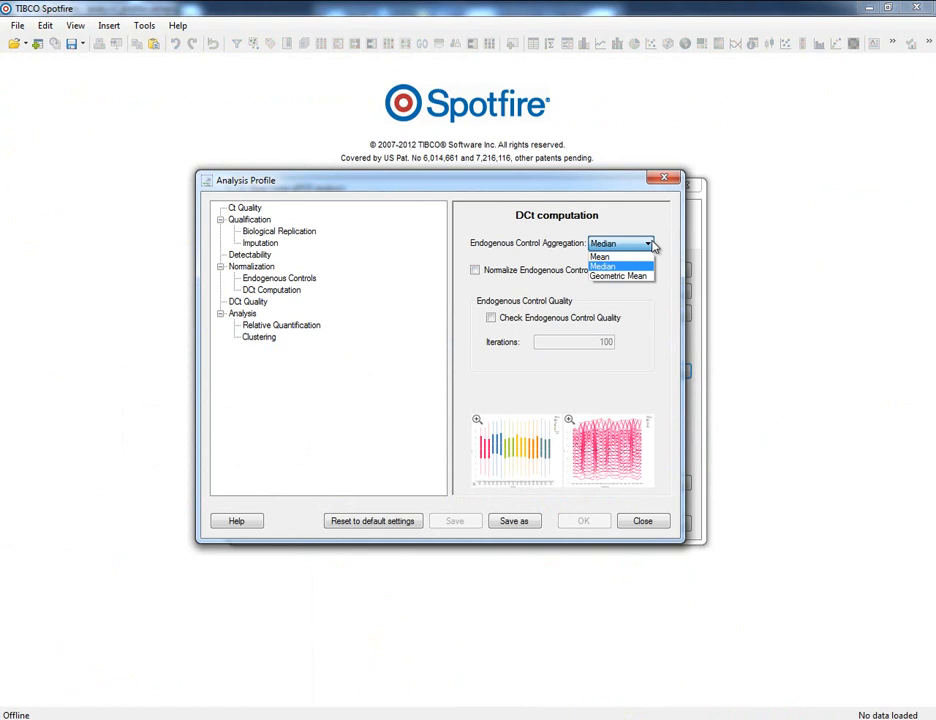
pyautogui.click(650, 244)
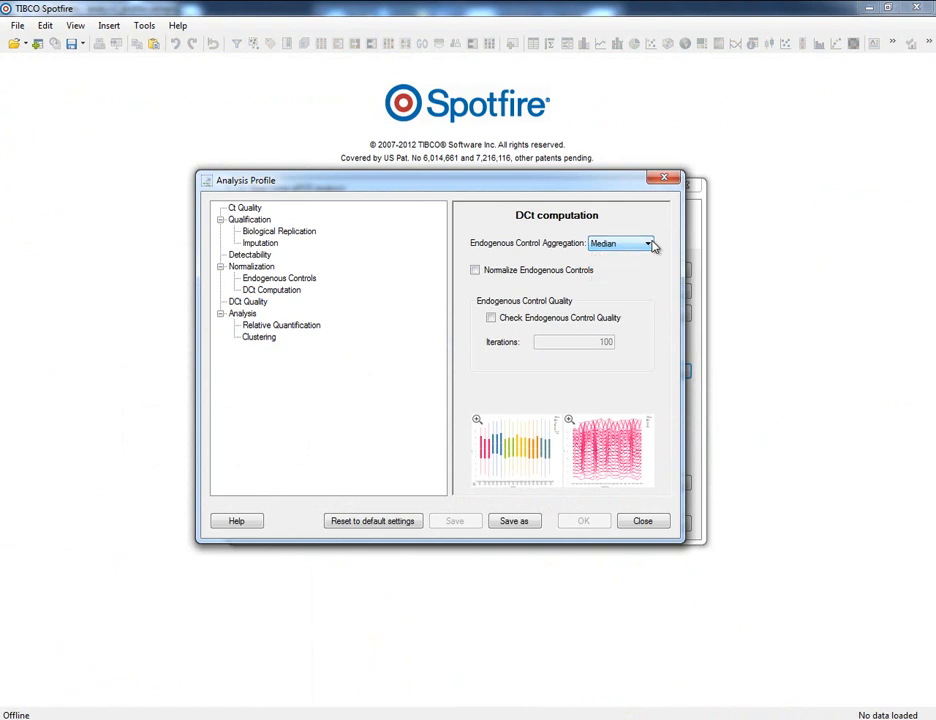
pyautogui.click(476, 272)
pyautogui.click(476, 272)
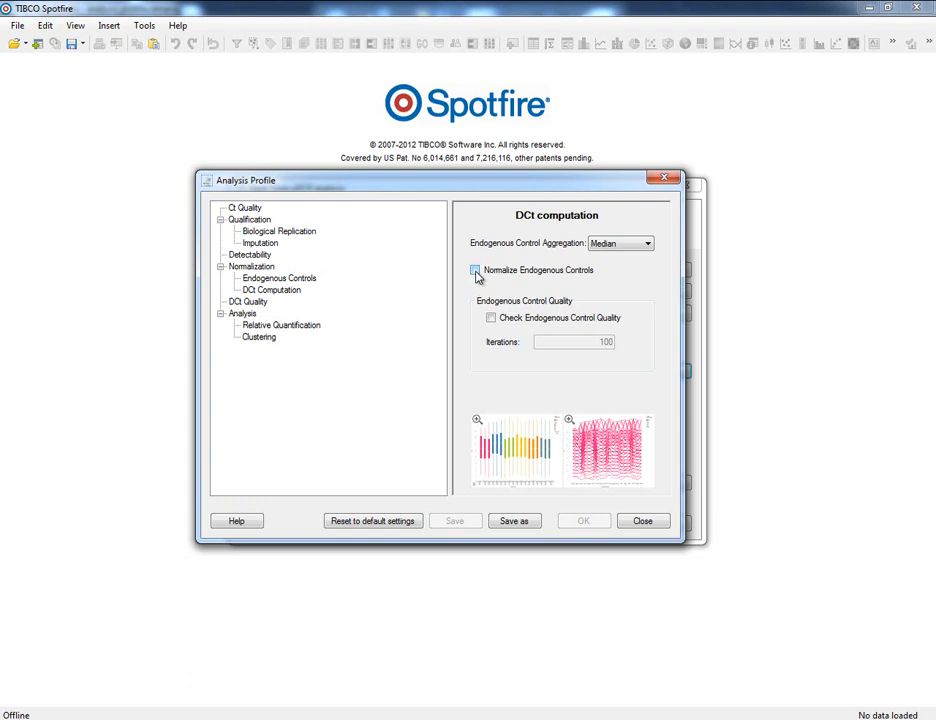
pyautogui.click(491, 318)
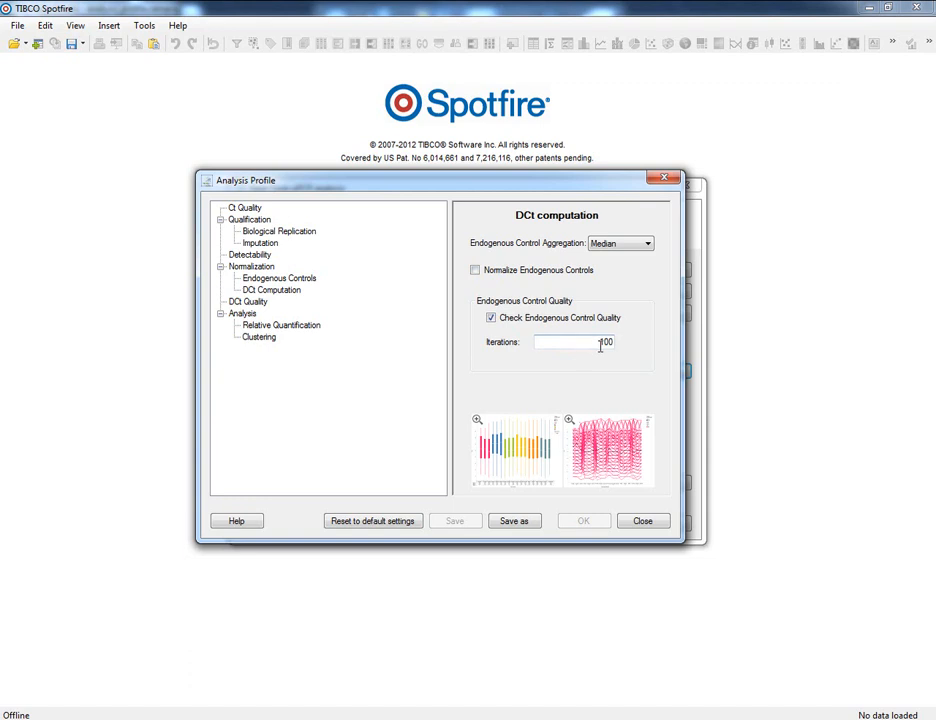
pyautogui.moveTo(600, 344); pyautogui.dragTo(625, 345)
# In Relative Quantification, set RefRNA as control group with Amygdala and Cerebellum as target groups, keeping the Parametric test (Limma)
pyautogui.click(242, 316)
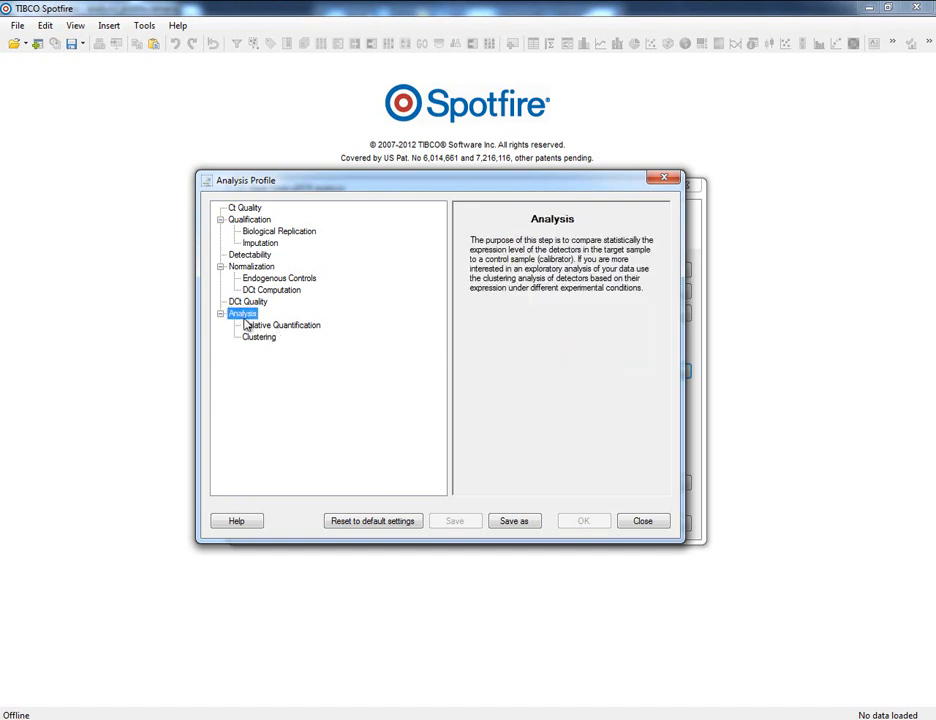
pyautogui.click(246, 325)
pyautogui.click(256, 338)
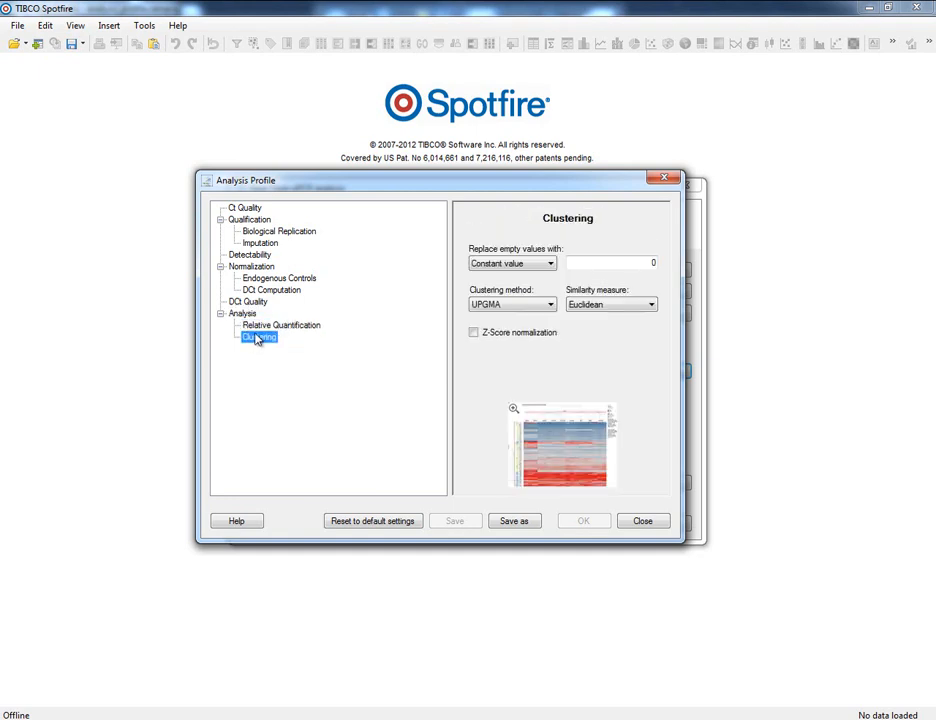
pyautogui.click(257, 328)
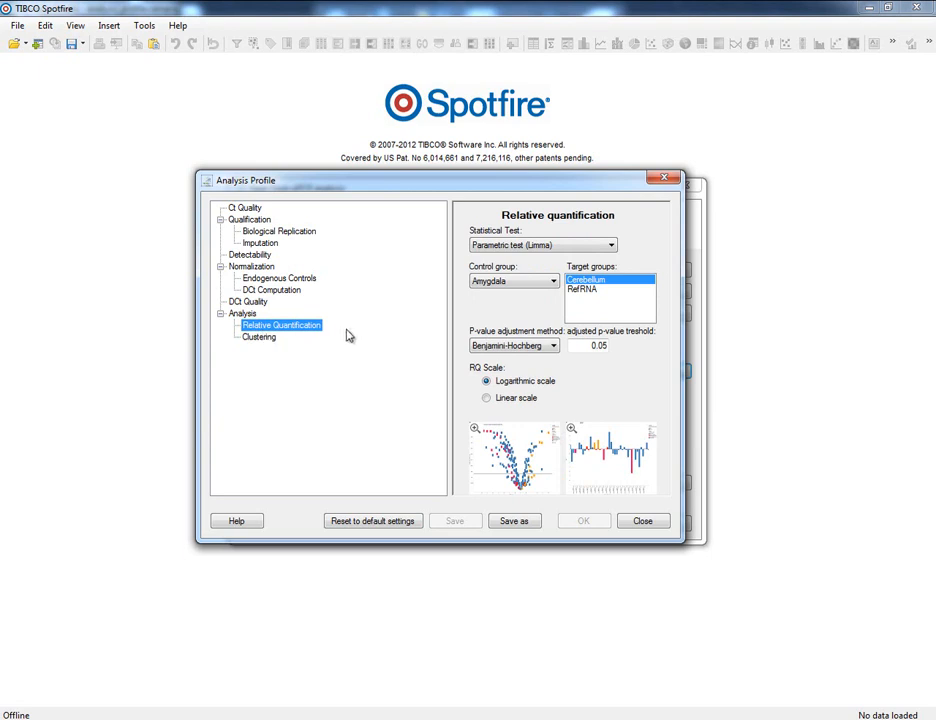
pyautogui.click(516, 283)
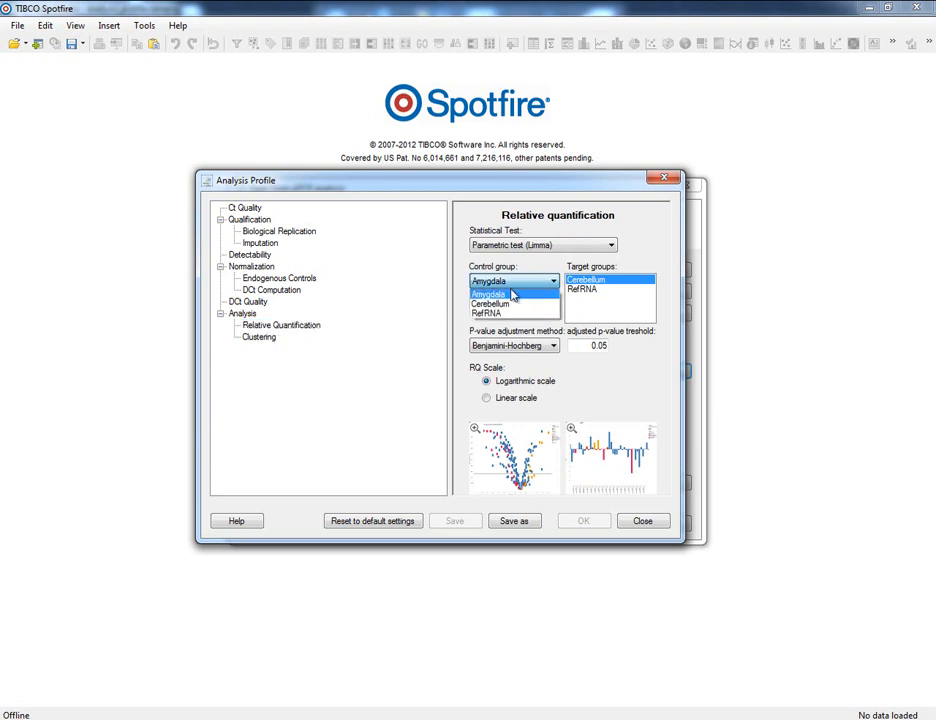
pyautogui.click(505, 316)
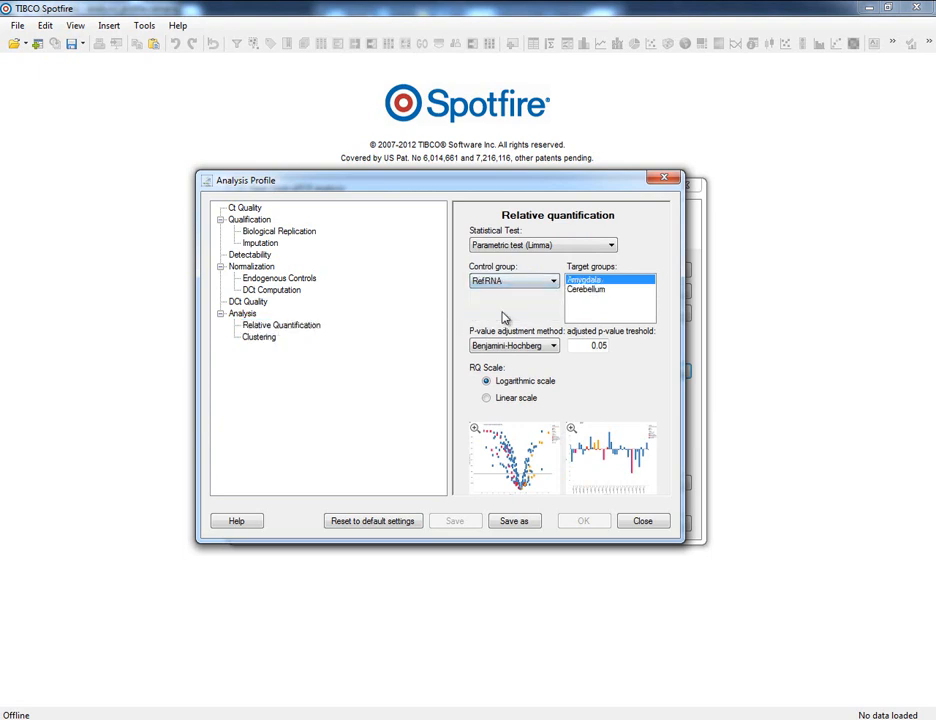
pyautogui.keyDown('ctrl'); pyautogui.click(584, 289); pyautogui.keyUp('ctrl')
pyautogui.click(612, 247)
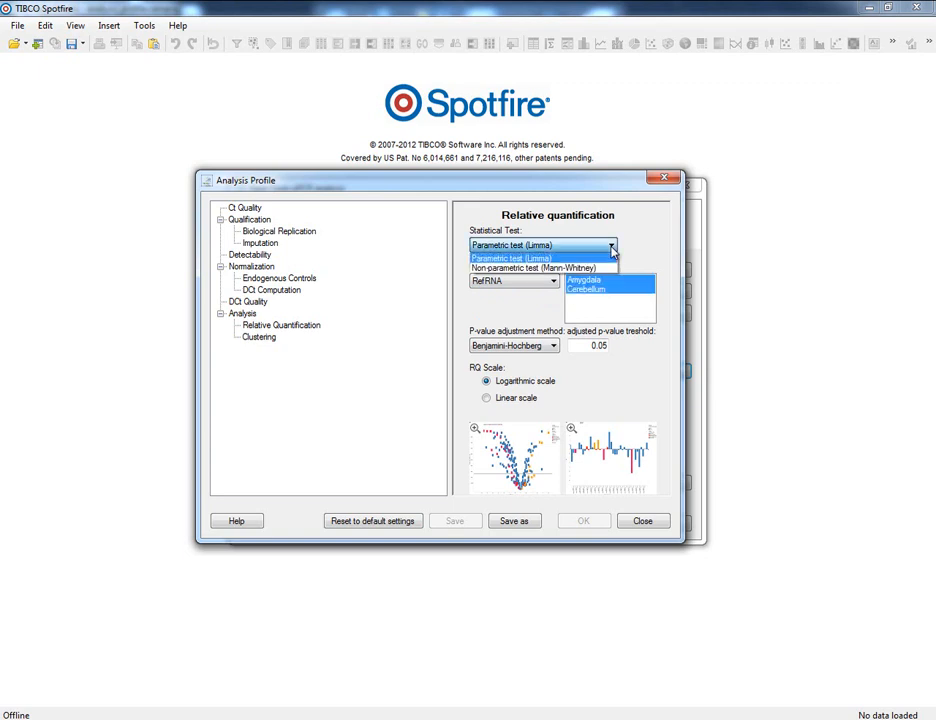
pyautogui.click(585, 261)
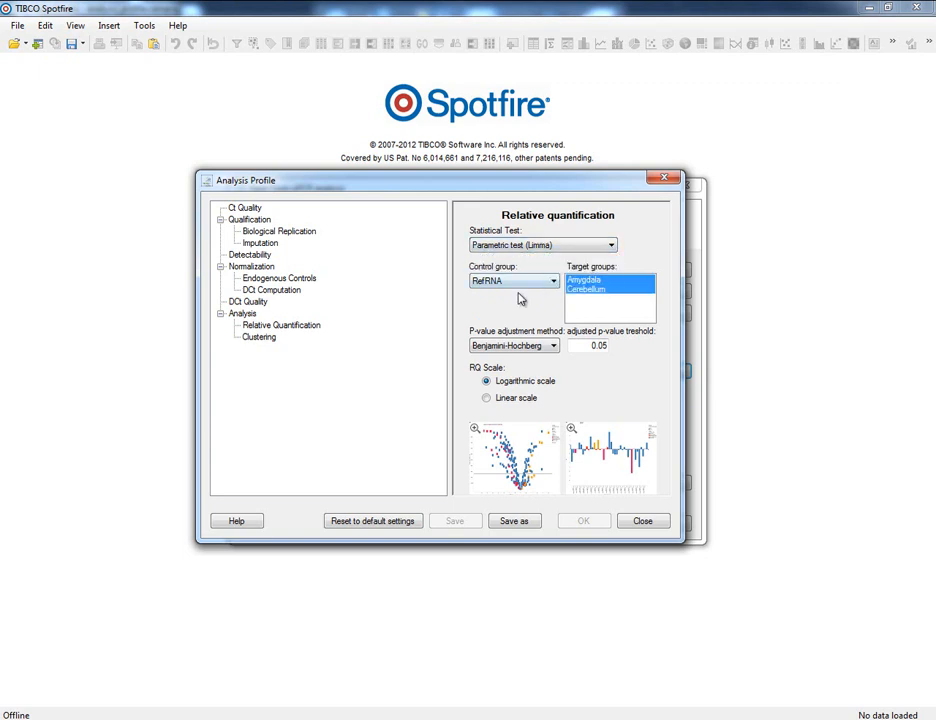
# Examine the Clustering options for replacing empty values, clustering method, similarity measure and Z-Score normalization
pyautogui.click(265, 339)
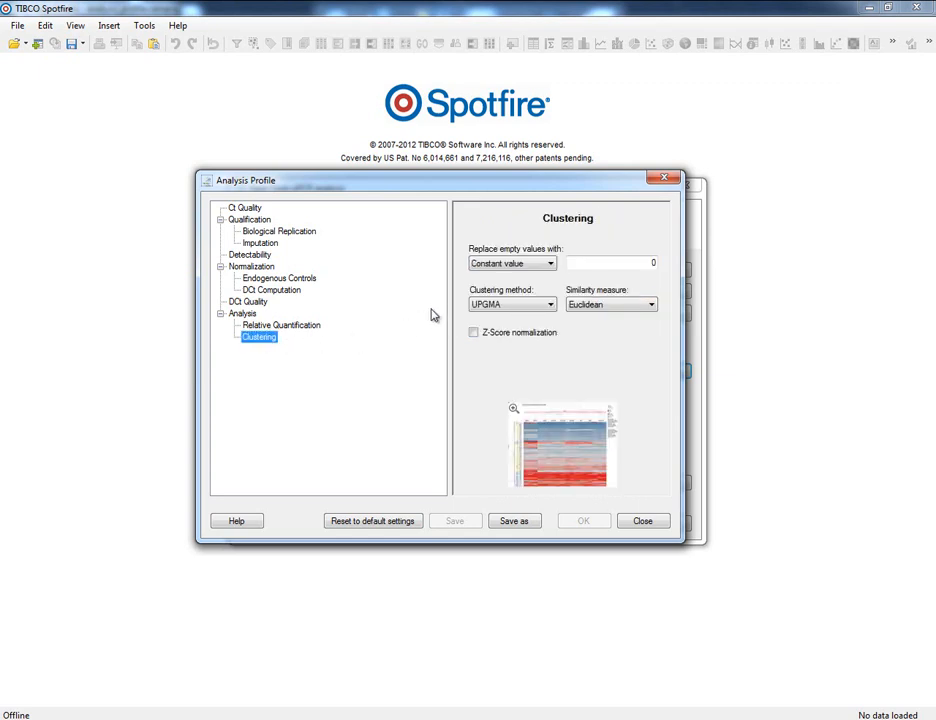
pyautogui.click(556, 265)
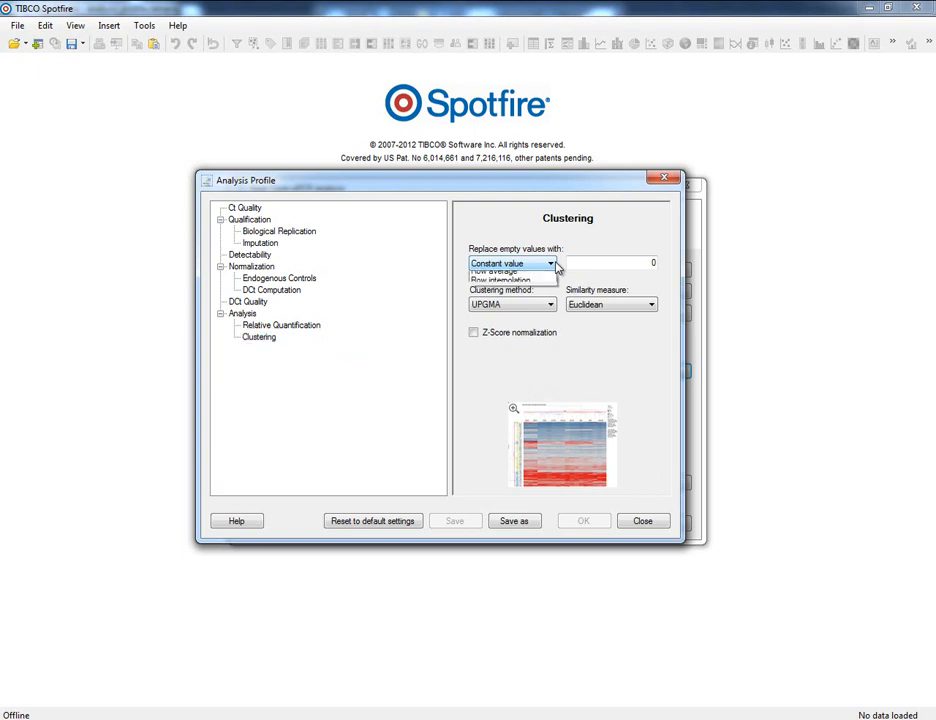
pyautogui.click(556, 265)
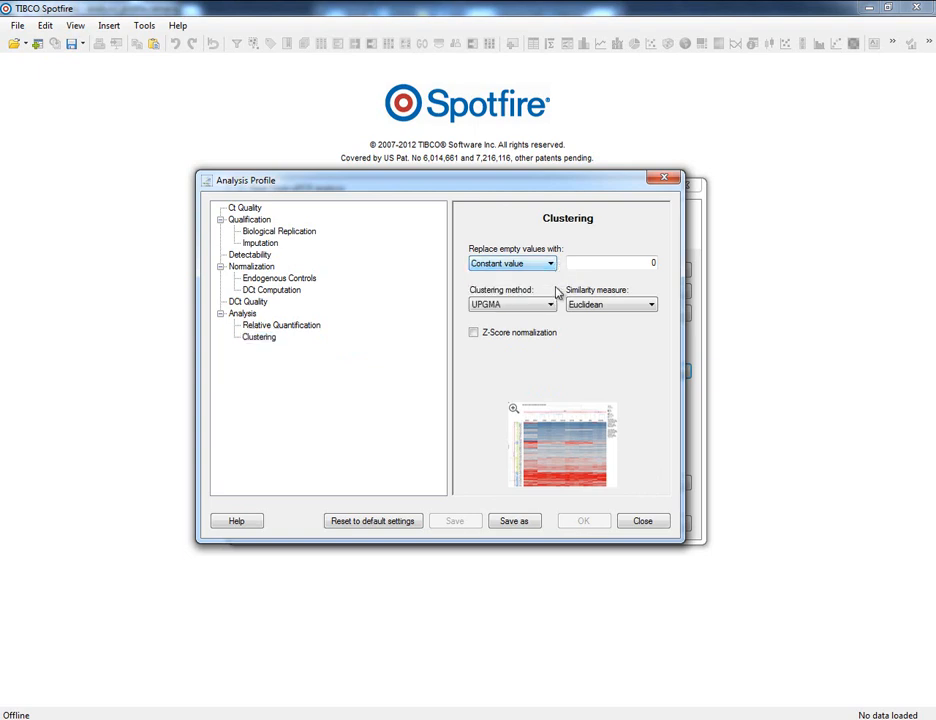
pyautogui.click(556, 309)
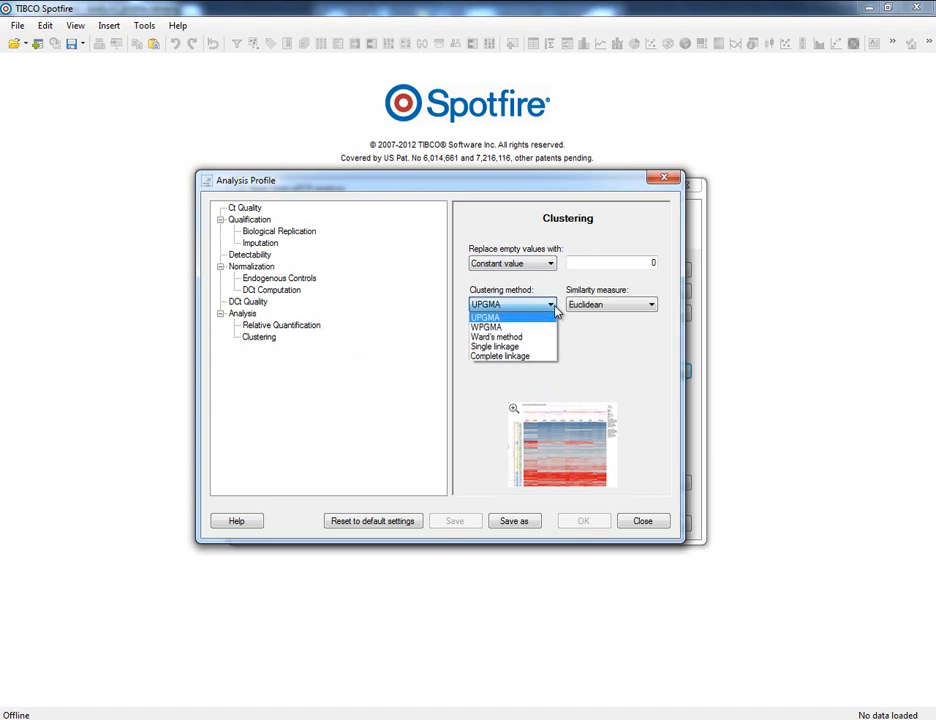
pyautogui.click(557, 311)
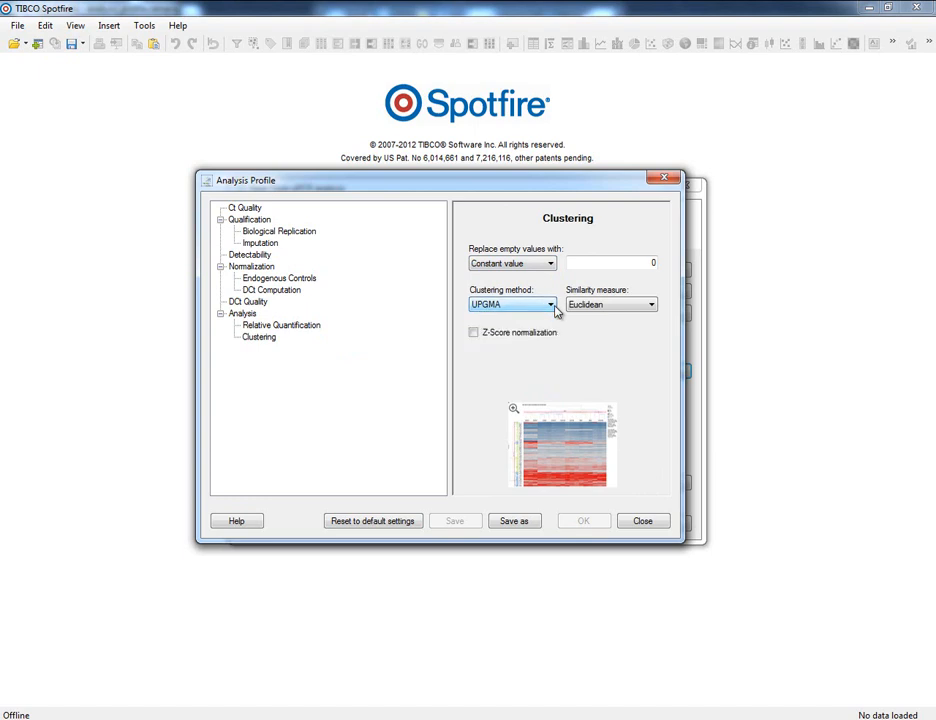
pyautogui.click(652, 306)
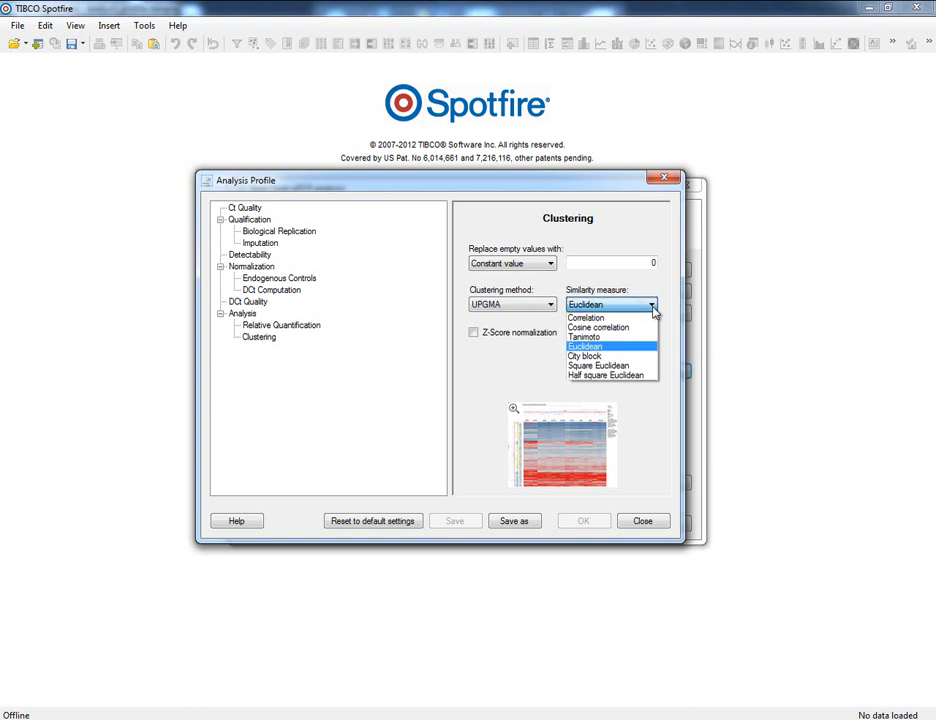
pyautogui.click(652, 310)
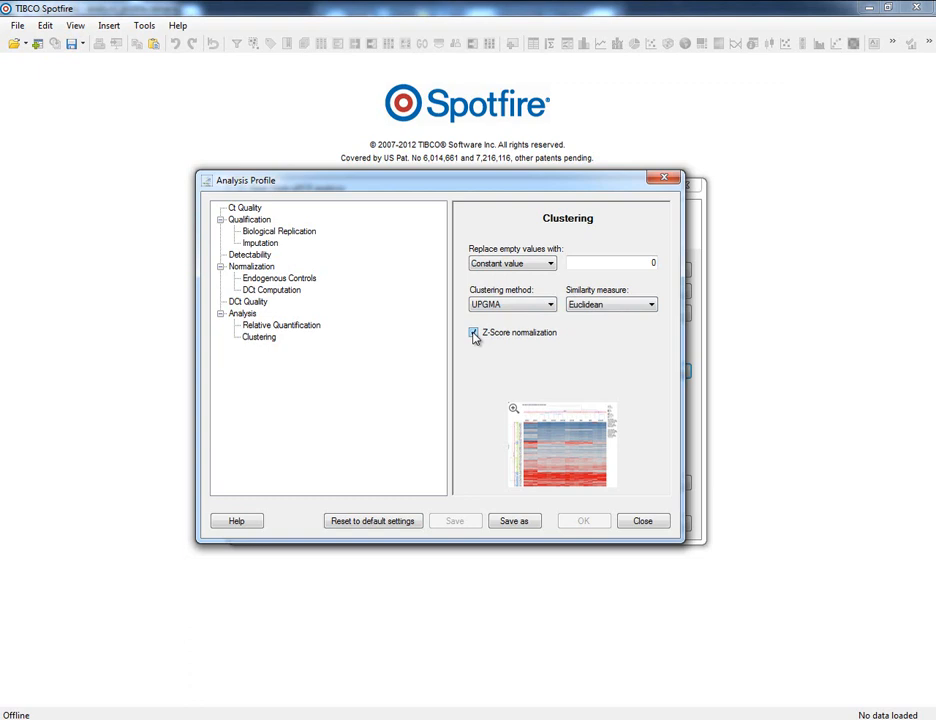
pyautogui.click(474, 334)
# Save the configured settings as a profile named "my analysis" and choose it as the analysis profile
pyautogui.click(514, 521)
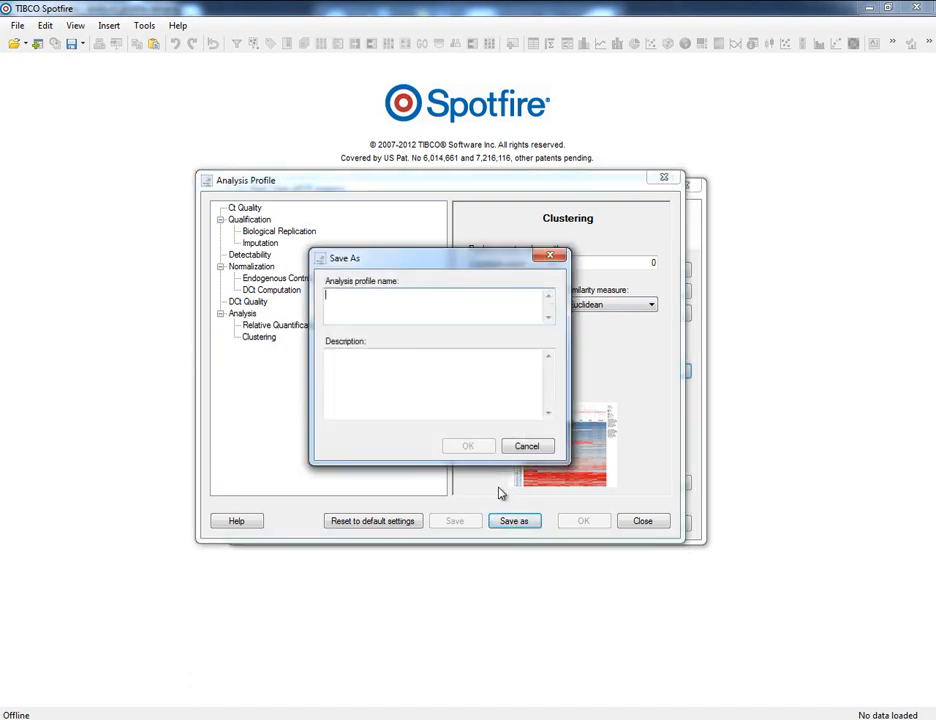
pyautogui.write('my')
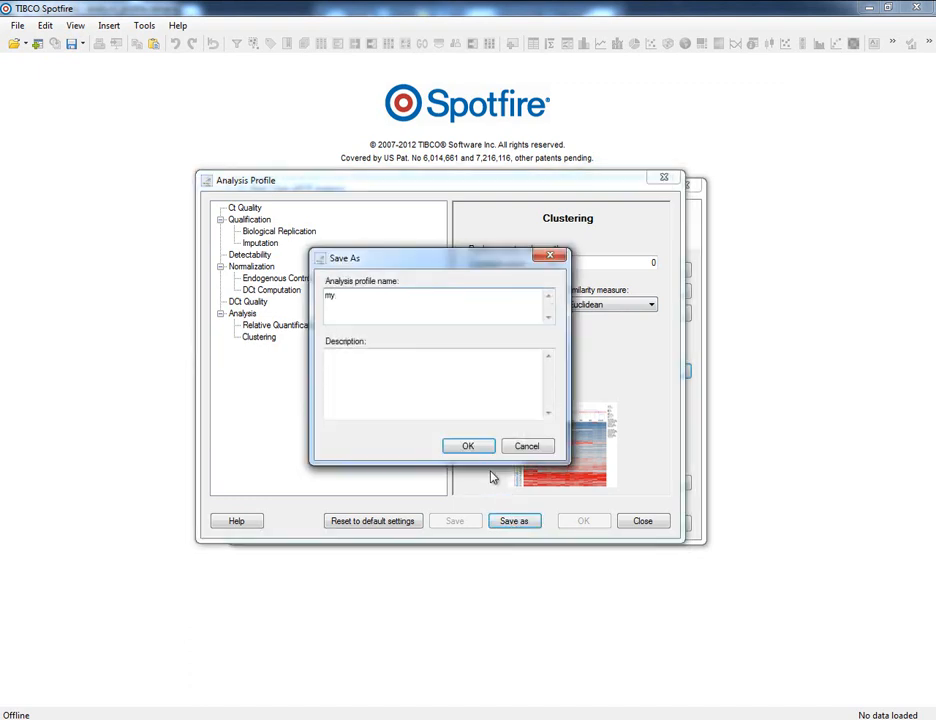
pyautogui.write(' analysis')
pyautogui.click(490, 449)
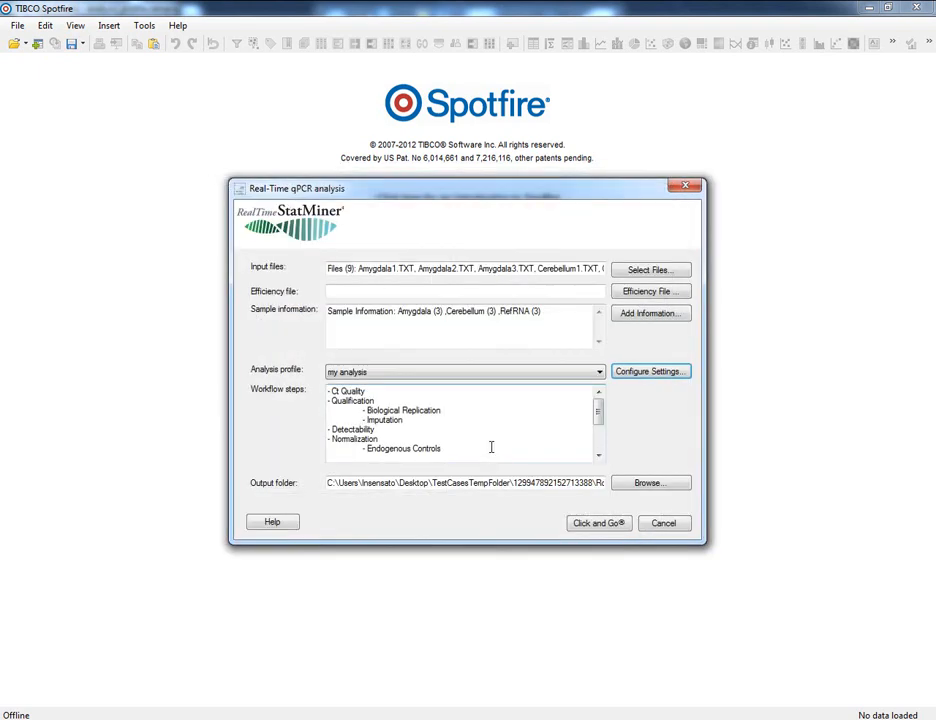
pyautogui.click(600, 373)
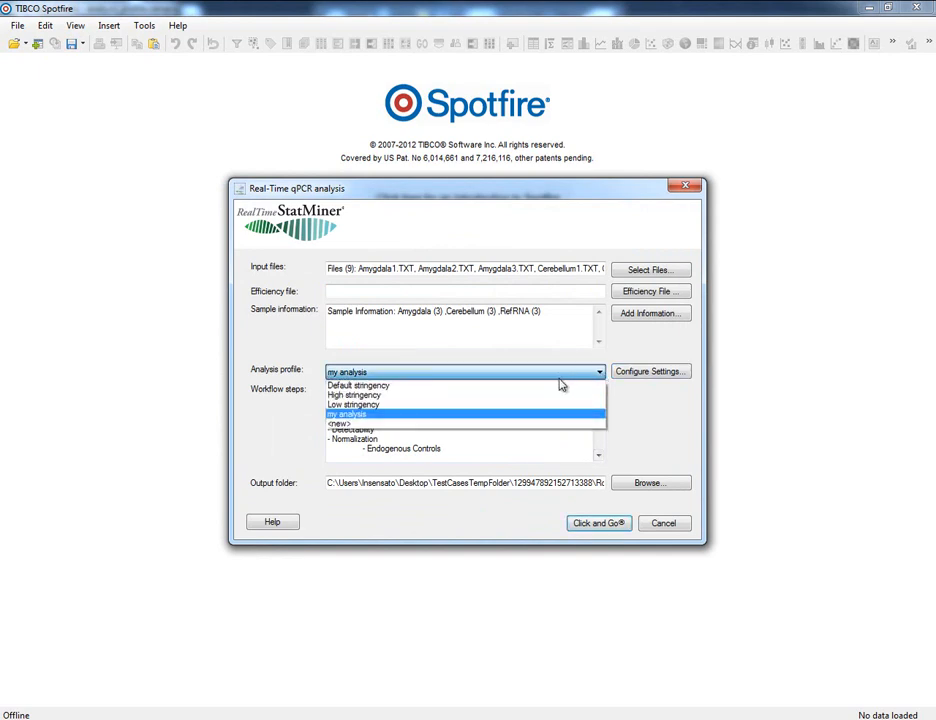
pyautogui.click(506, 414)
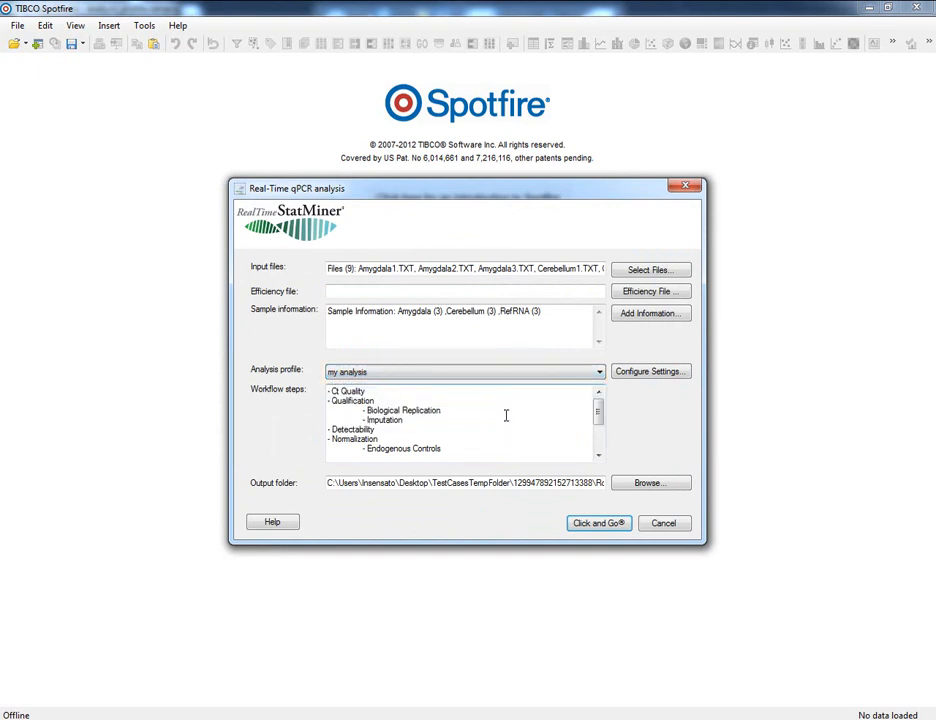